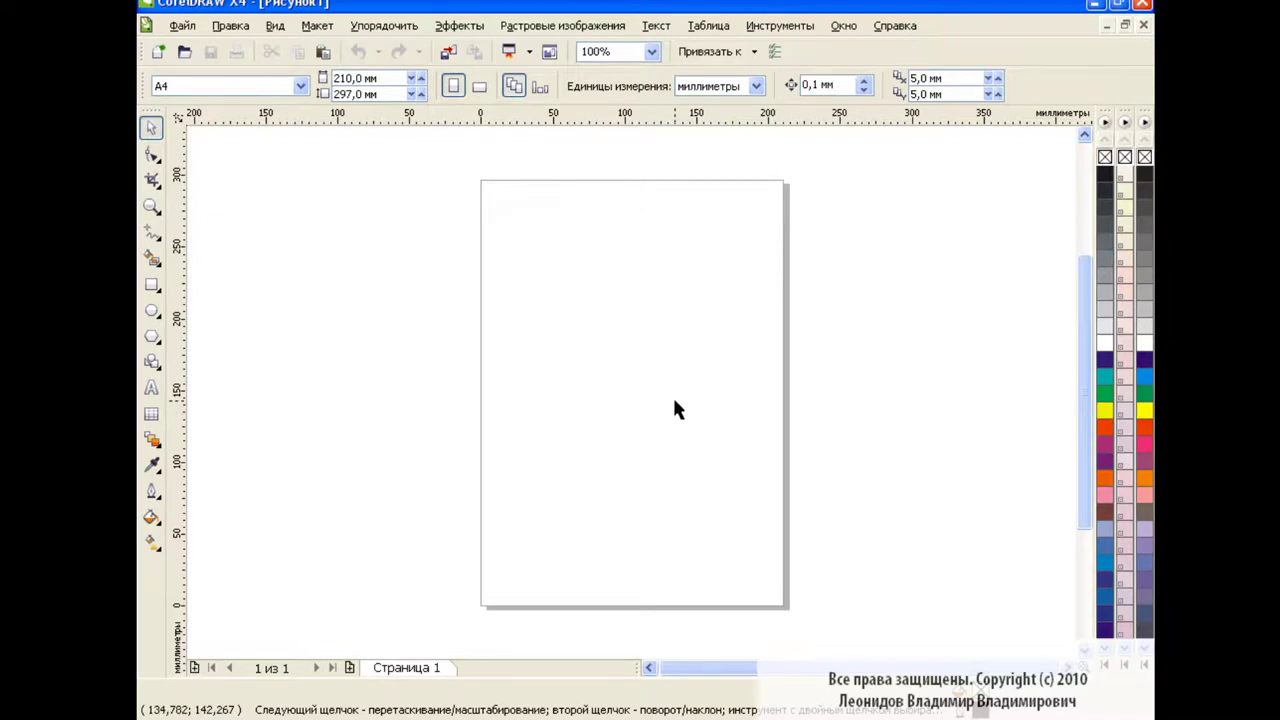
Step: Draw a large 276.347 mm circle positioned over the page
left_click(152, 310)
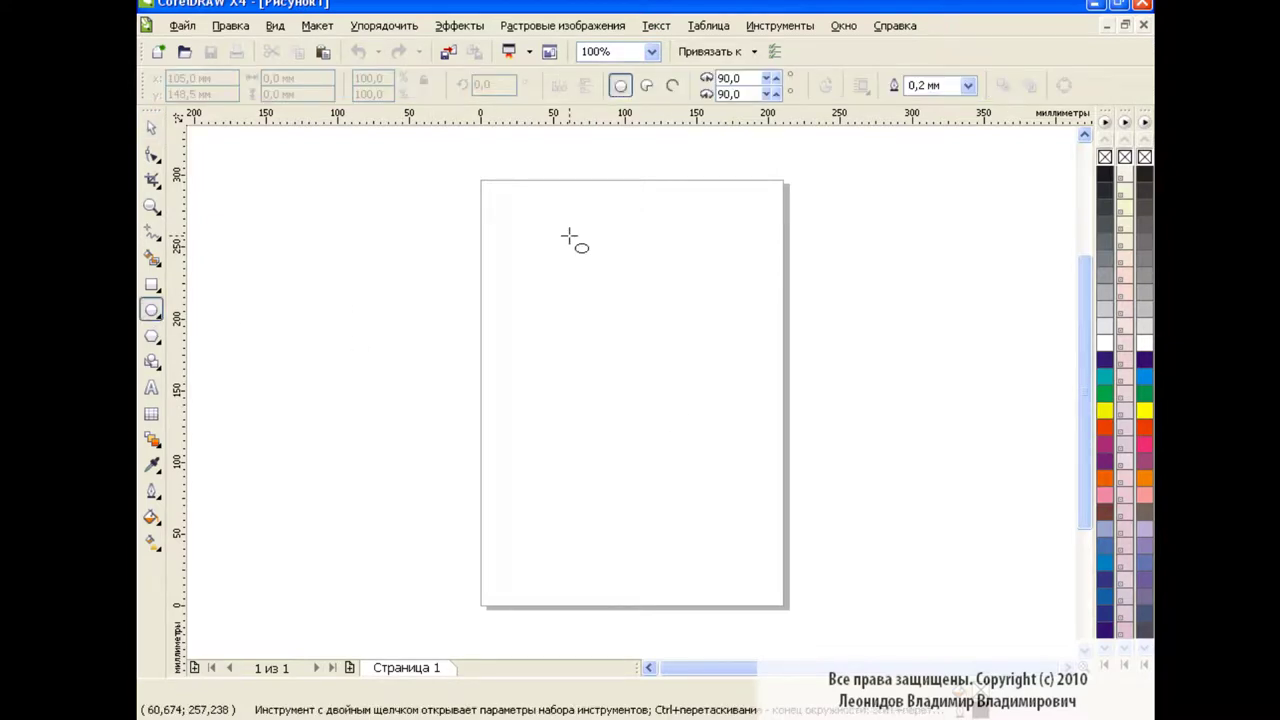
mouse_move(480, 179)
left_mouse_down()
mouse_move(849, 514)
mouse_move(866, 466)
mouse_move(889, 470)
left_mouse_up()
left_click_drag(684, 383, 667, 365)
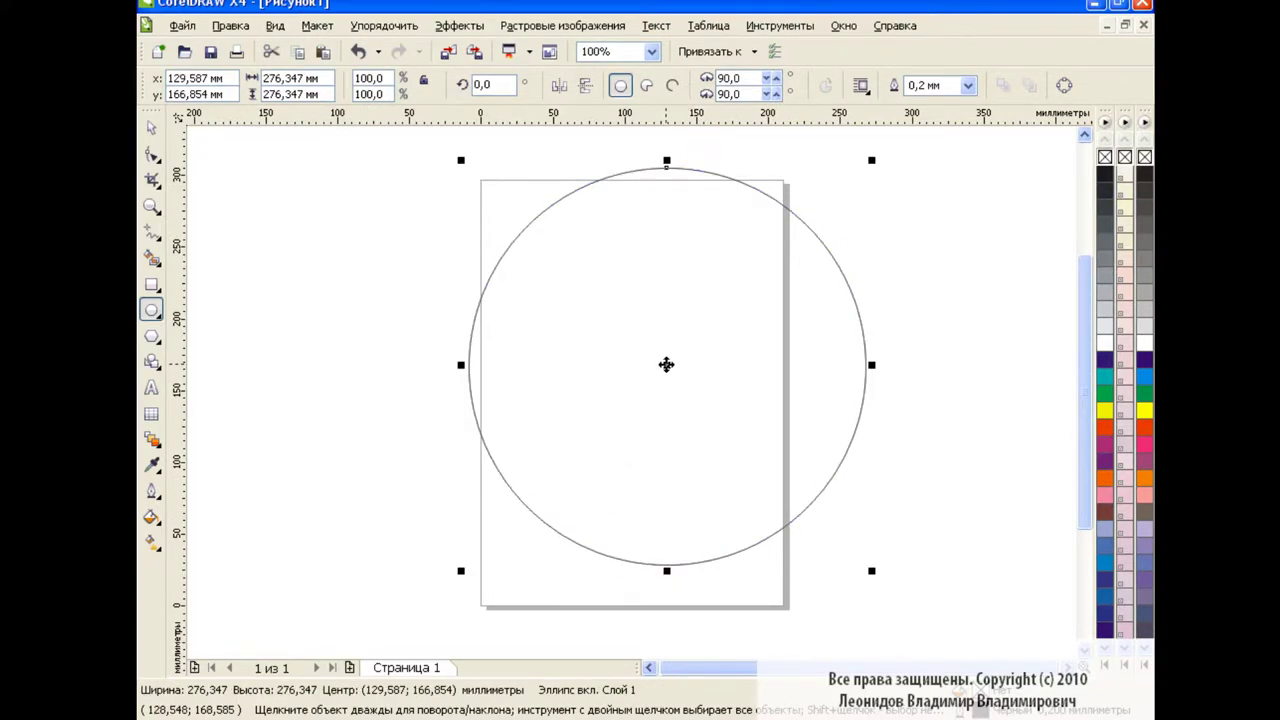
Step: Fill the circle with a grey-to-grey linear fountain fill angled at 30 degrees
left_click(152, 516)
left_click(228, 550)
left_click(674, 224)
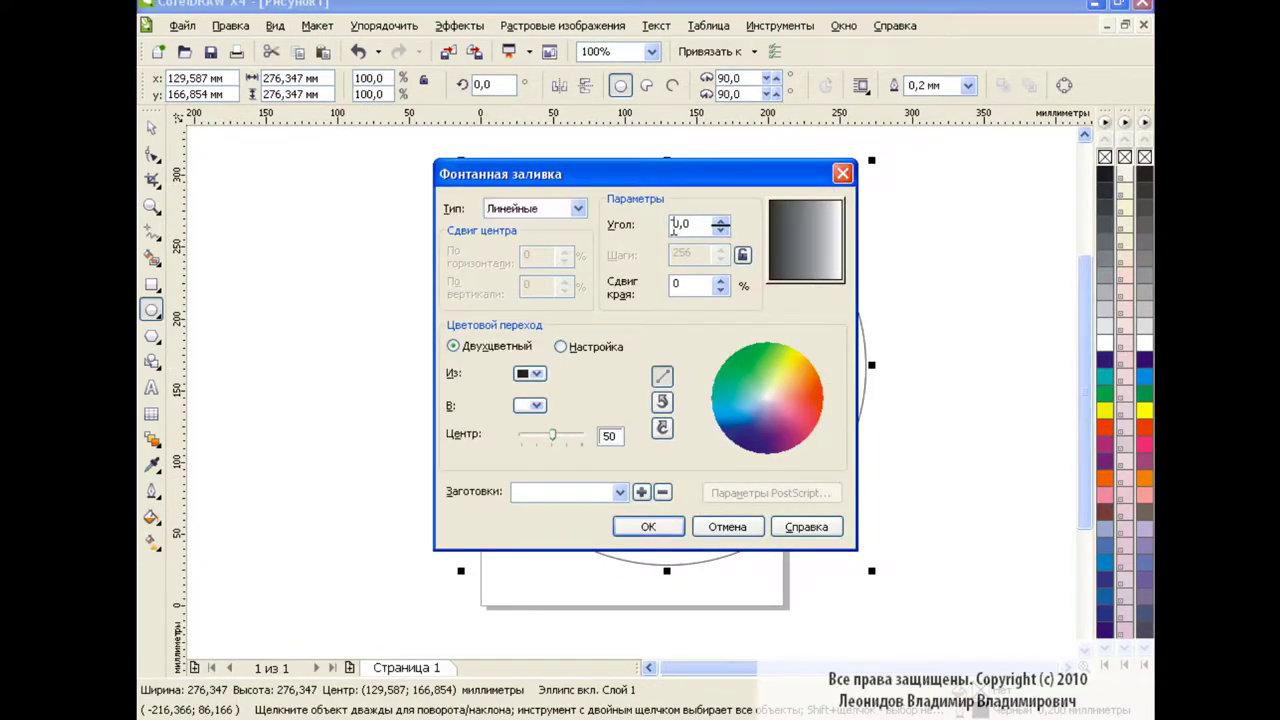
type("3")
left_click(536, 404)
left_click(572, 428)
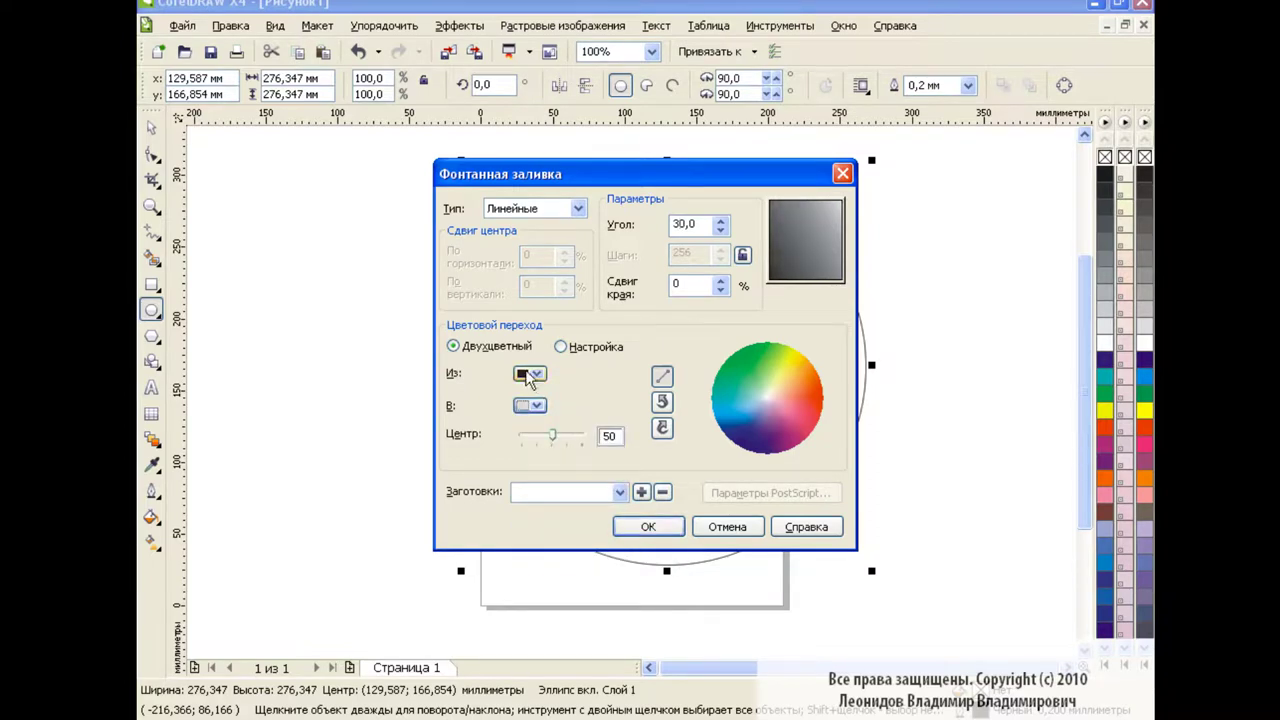
left_click(536, 373)
left_click(572, 388)
left_click(648, 527)
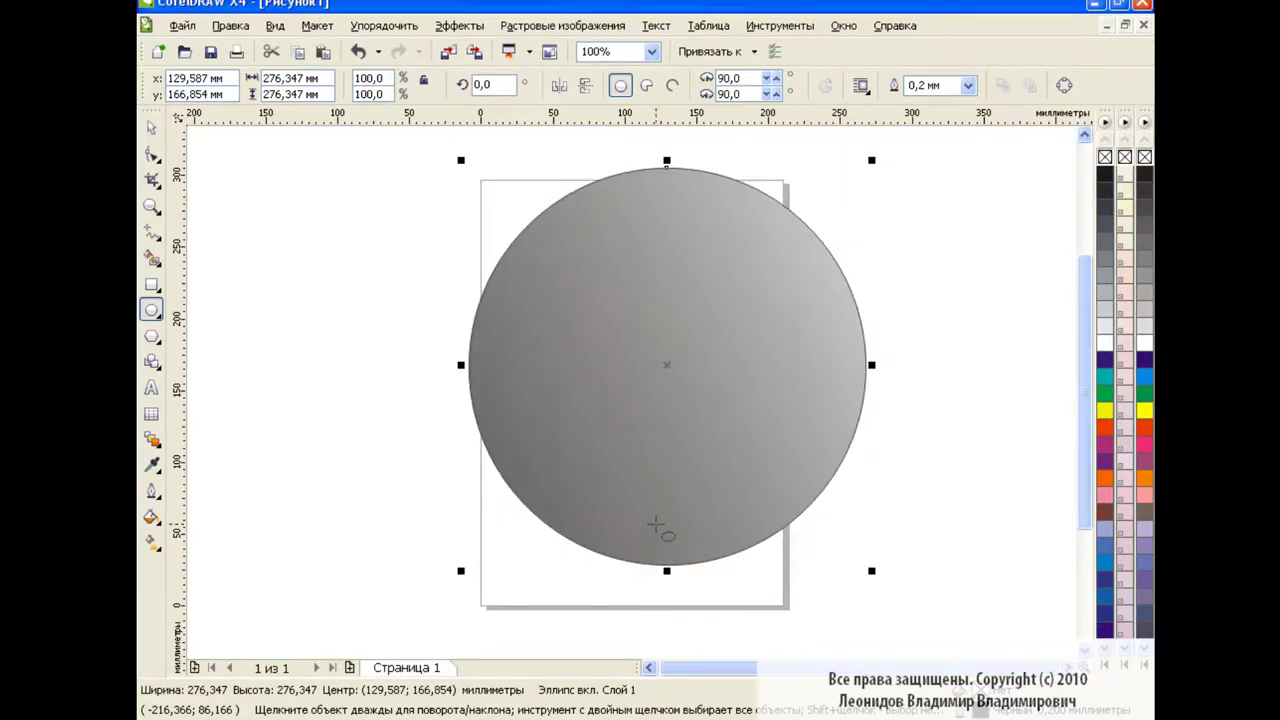
left_click(151, 127)
left_click(356, 366)
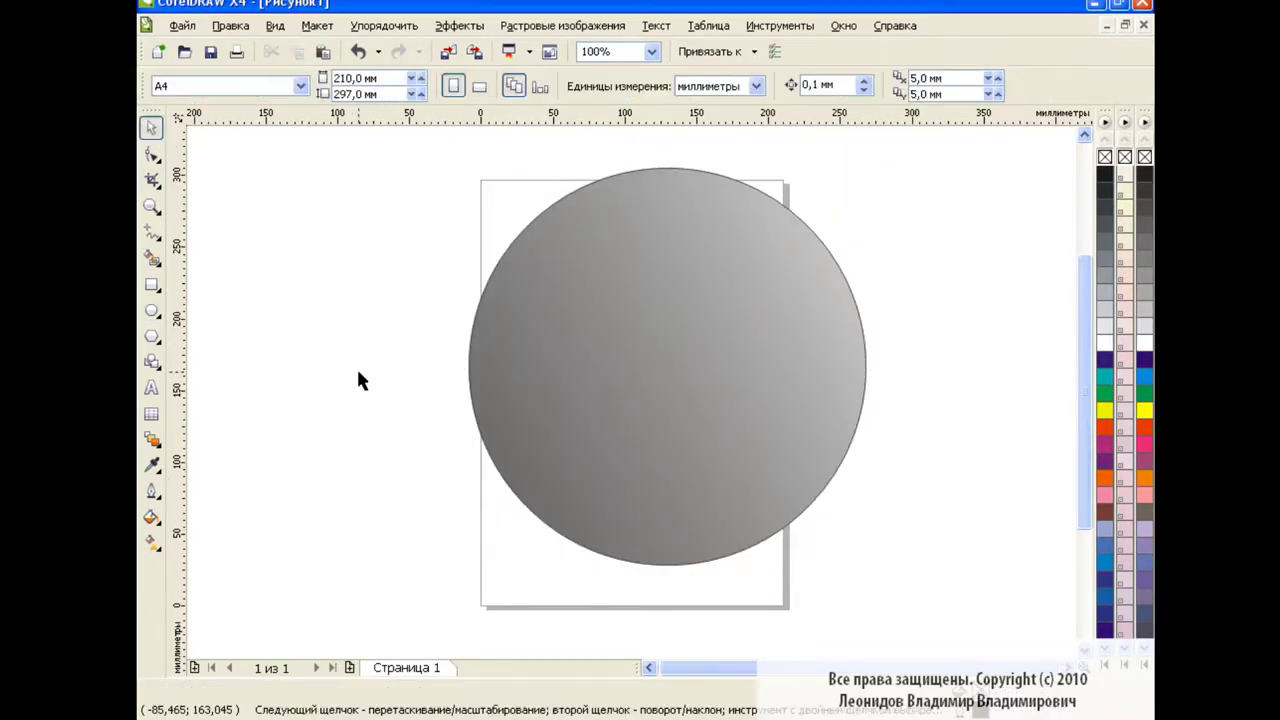
Step: Make a slightly smaller 271.499 mm copy of the circle filled solid dark grey
left_click(610, 364)
left_click(298, 51)
left_click(322, 51)
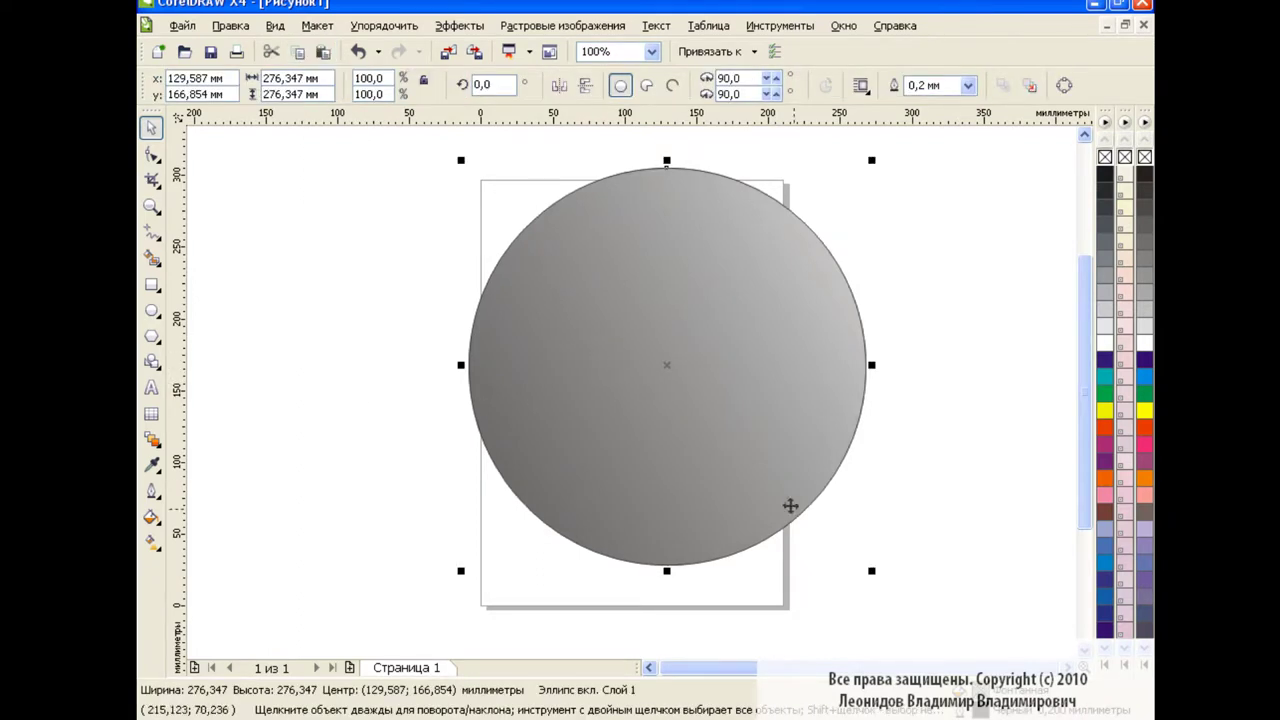
left_click_drag(872, 571, 838, 577)
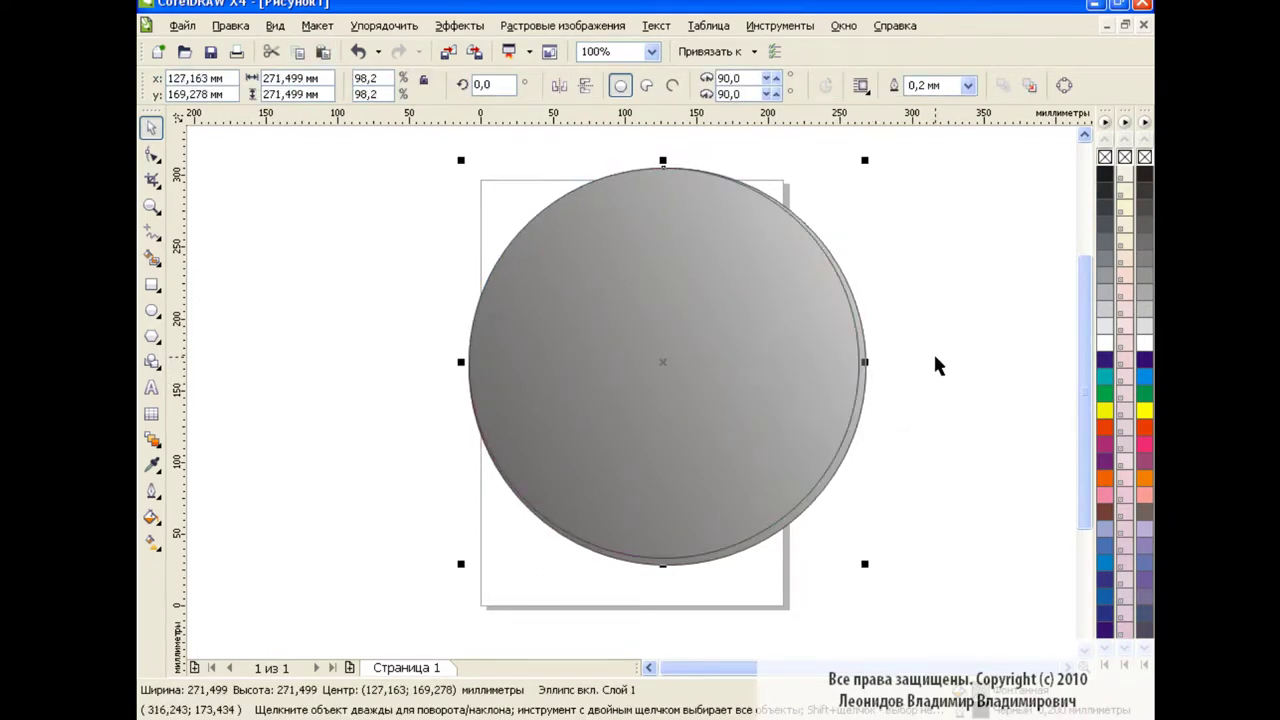
left_click(1105, 210)
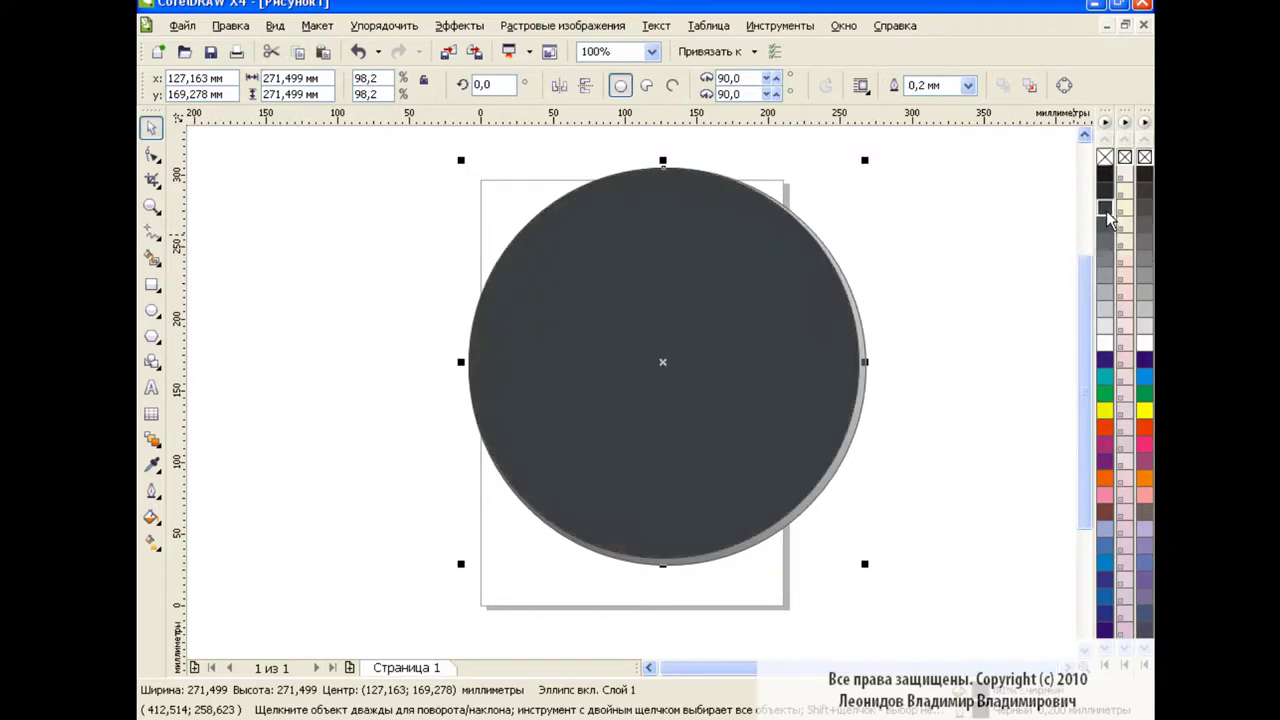
Step: Centre-align the dark copy and the gradient circle horizontally and vertically
left_click(865, 392, "shift")
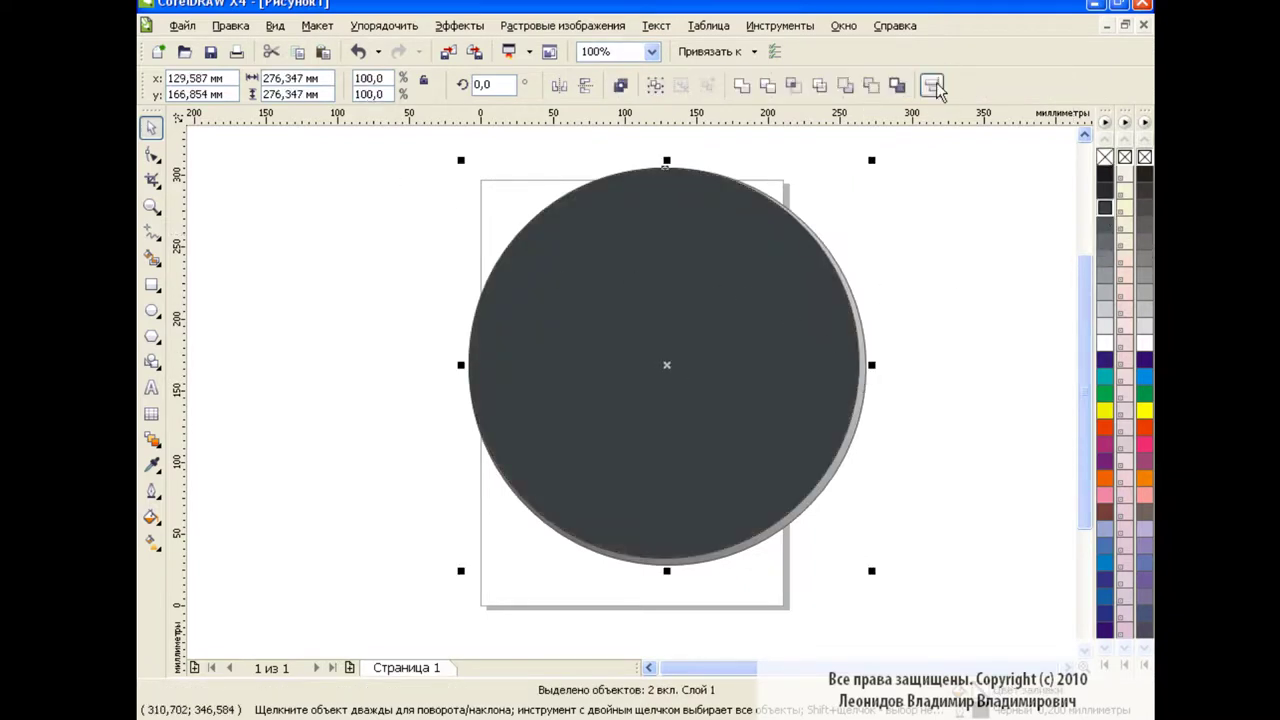
key("ctrl+shift+a")
left_click(660, 335)
left_click(493, 393)
left_click(708, 471)
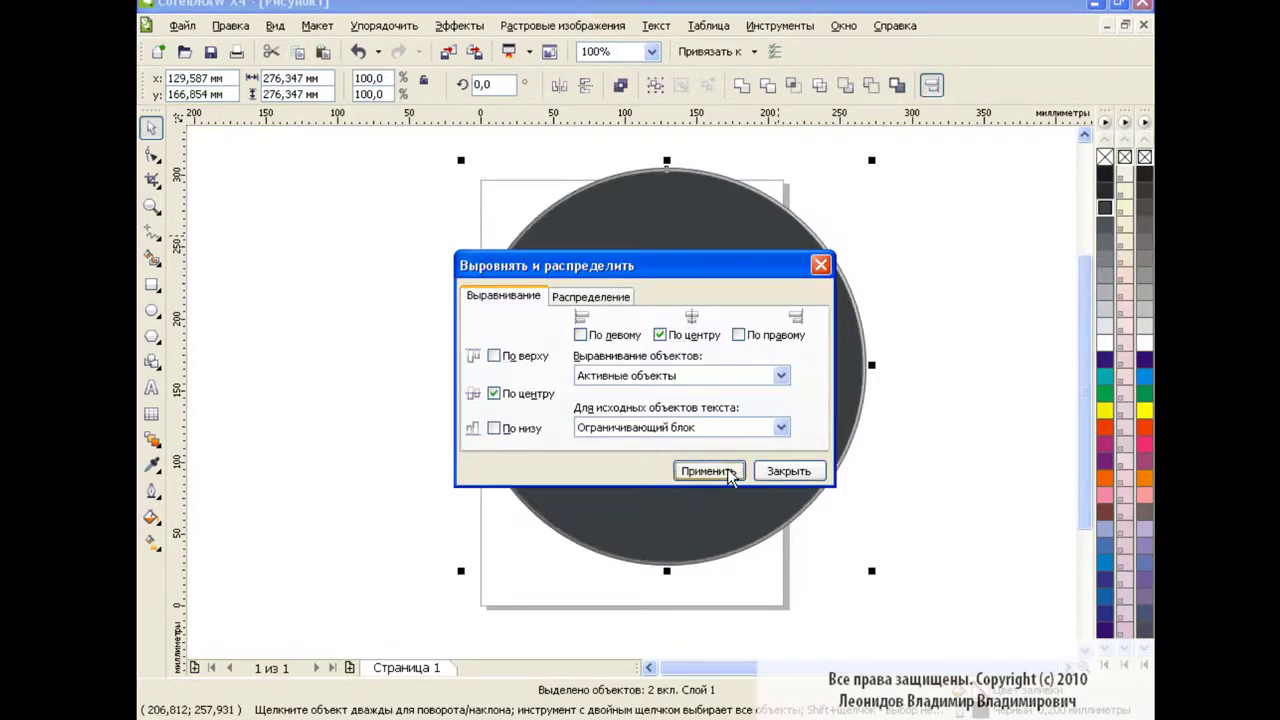
left_click(788, 471)
left_click(980, 414)
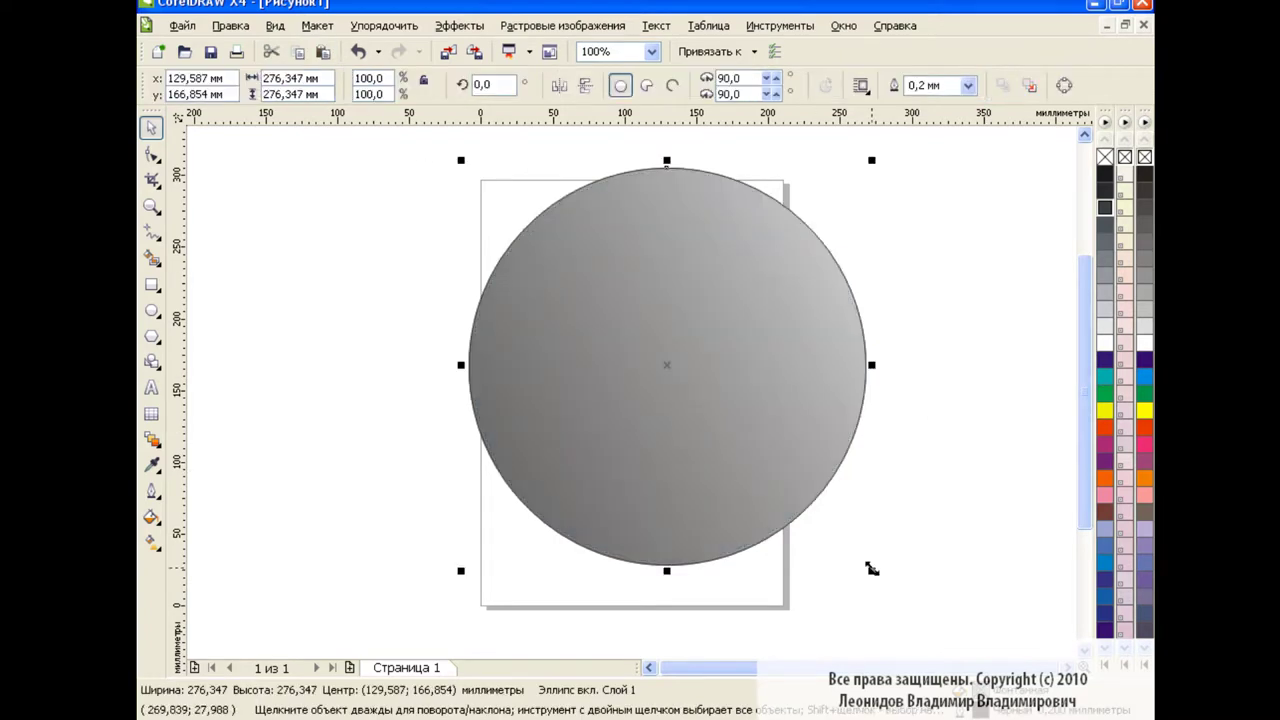
Step: Shrink the gradient circle to about 210 mm and place it inside the dark circle
left_click_drag(866, 566, 764, 463)
left_click_drag(683, 366, 730, 414)
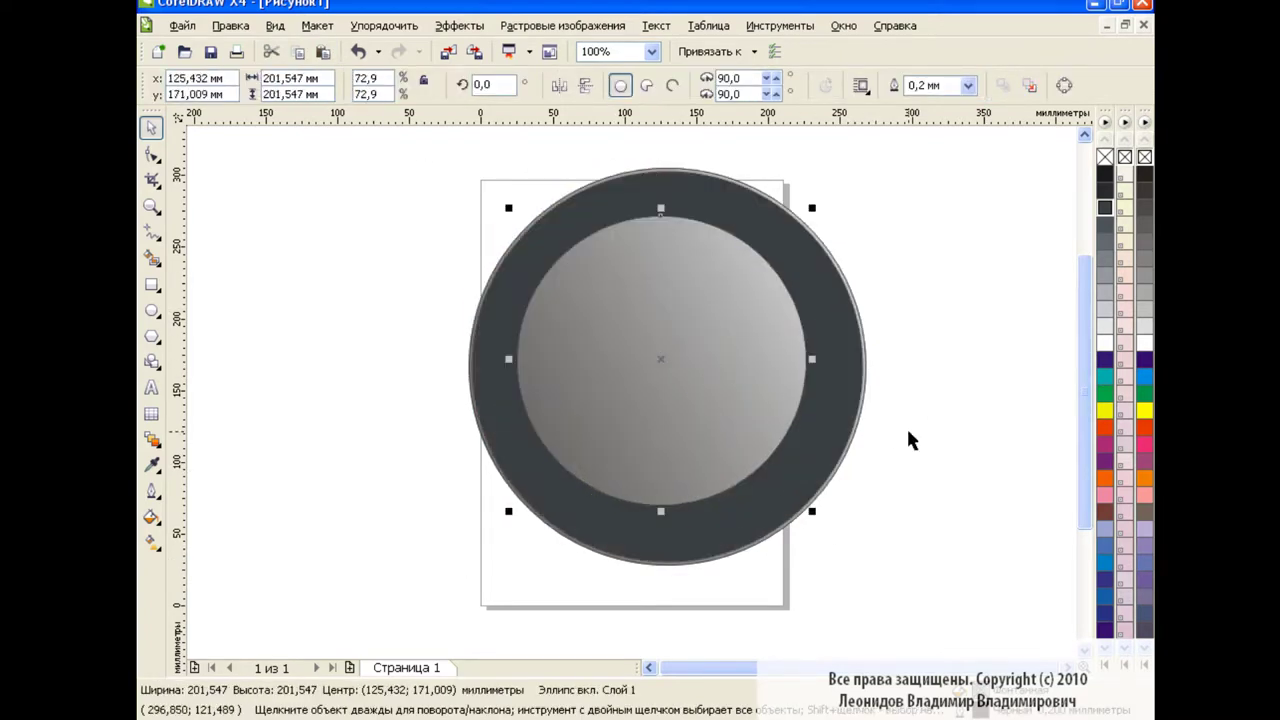
left_click_drag(811, 511, 820, 516)
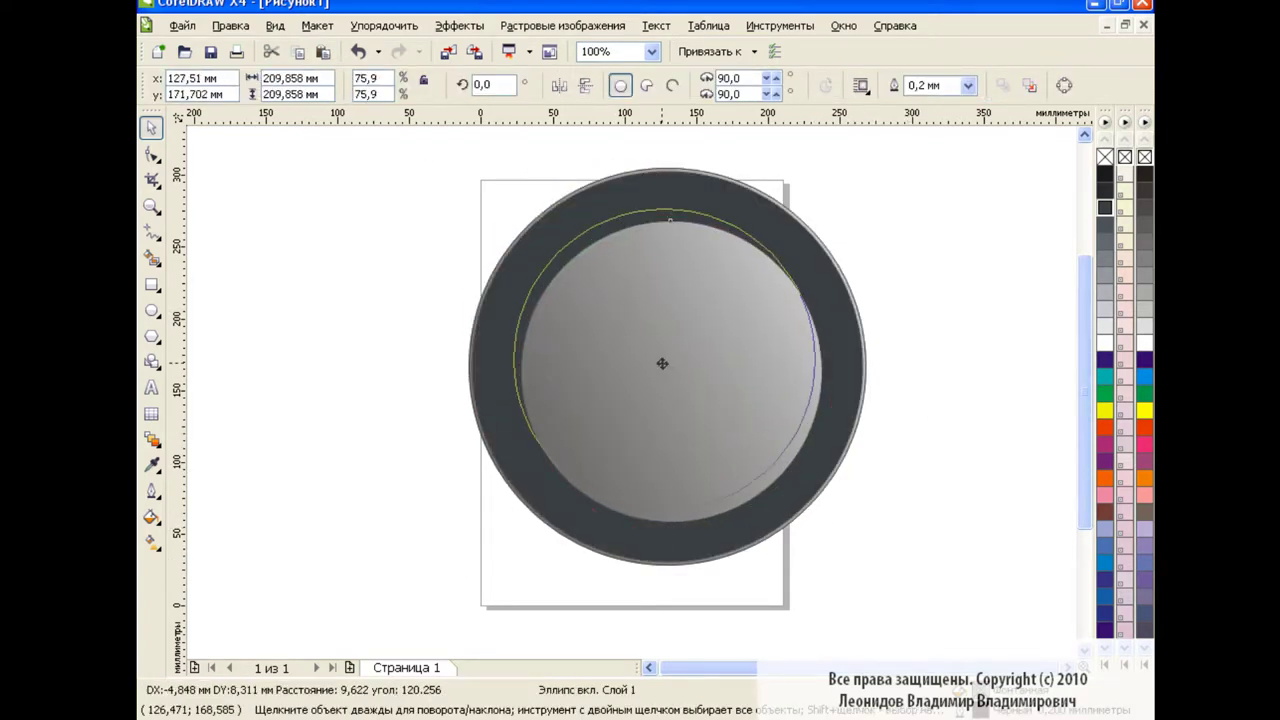
Step: Centre both circles on each other, leaving an even dark grey rim
left_click(838, 325, "shift")
left_click(932, 85)
left_click(678, 333)
left_click(500, 391)
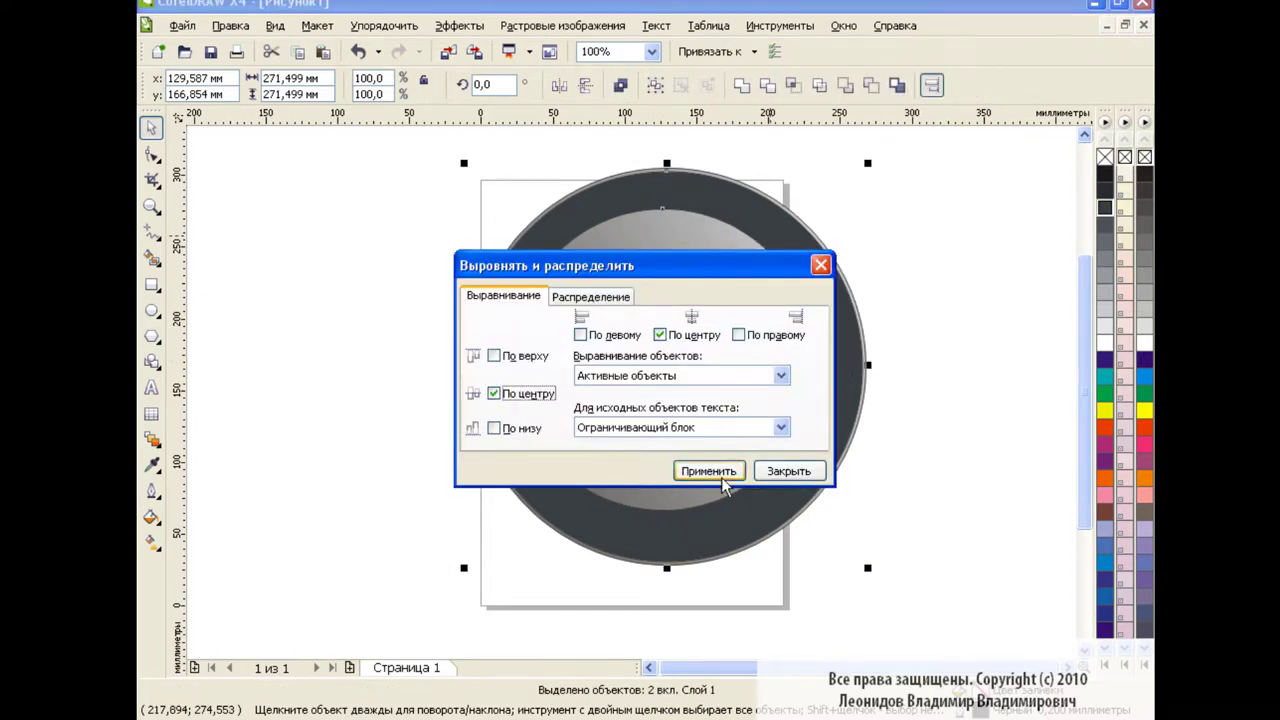
left_click(710, 466)
left_click(791, 466)
left_click(936, 430)
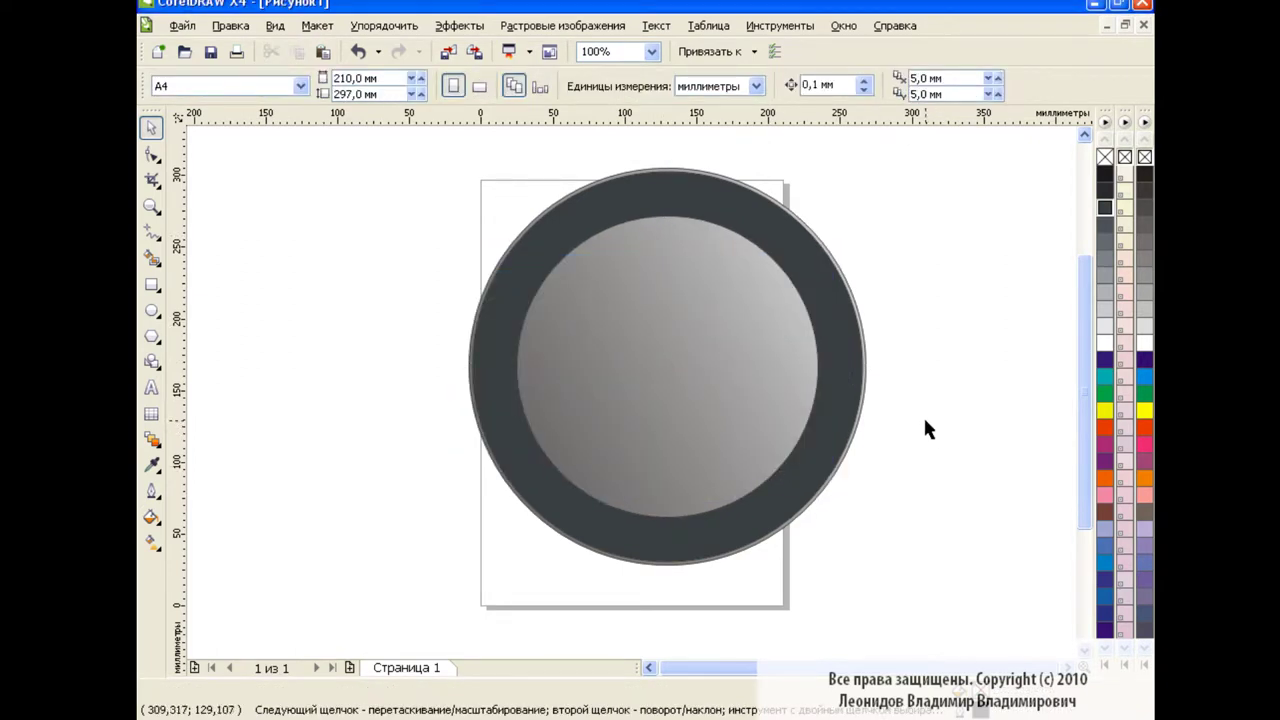
left_click(151, 438)
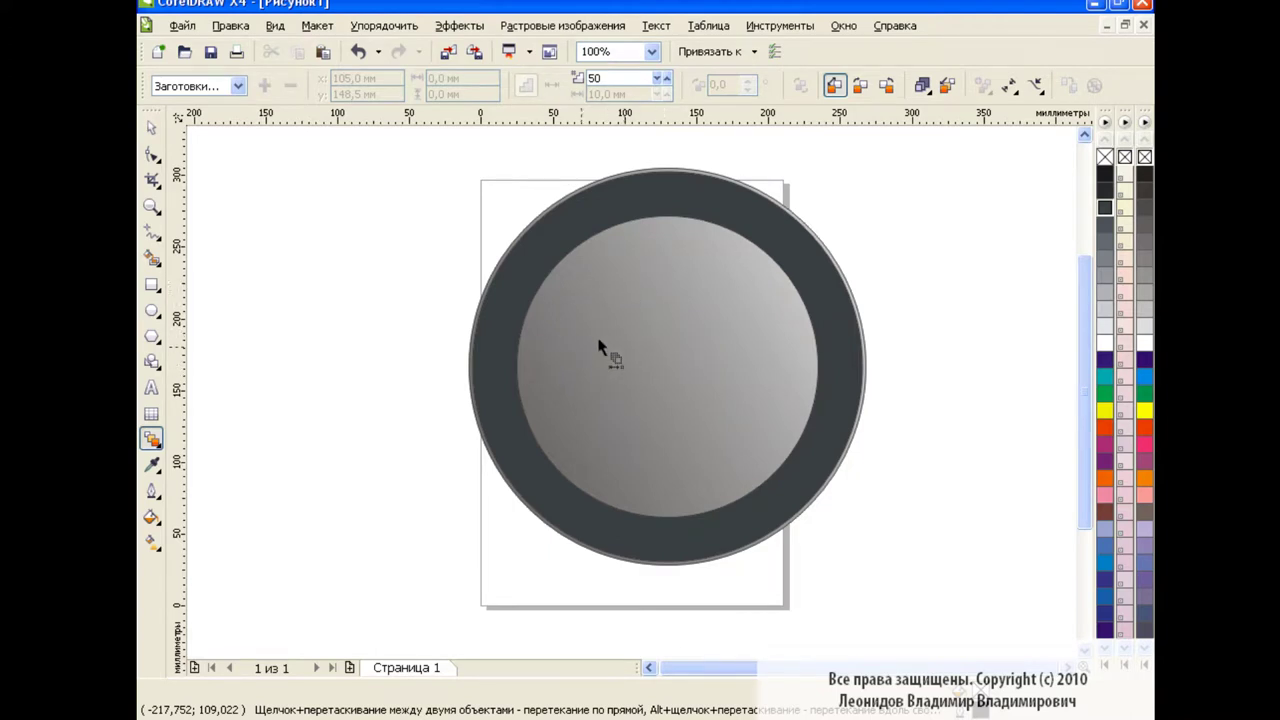
Step: Blend the inner circle into the dark rim and refill the centre solid 30% black
left_click_drag(601, 350, 500, 362)
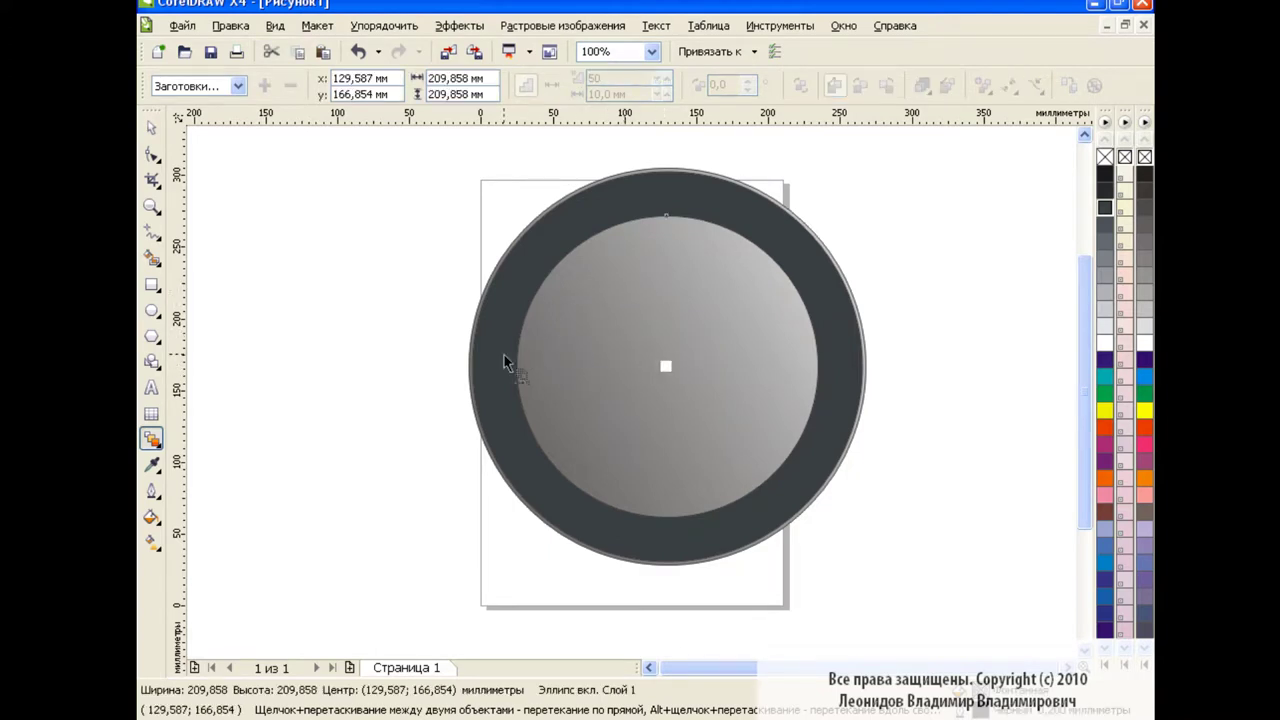
key("space")
left_click(671, 350)
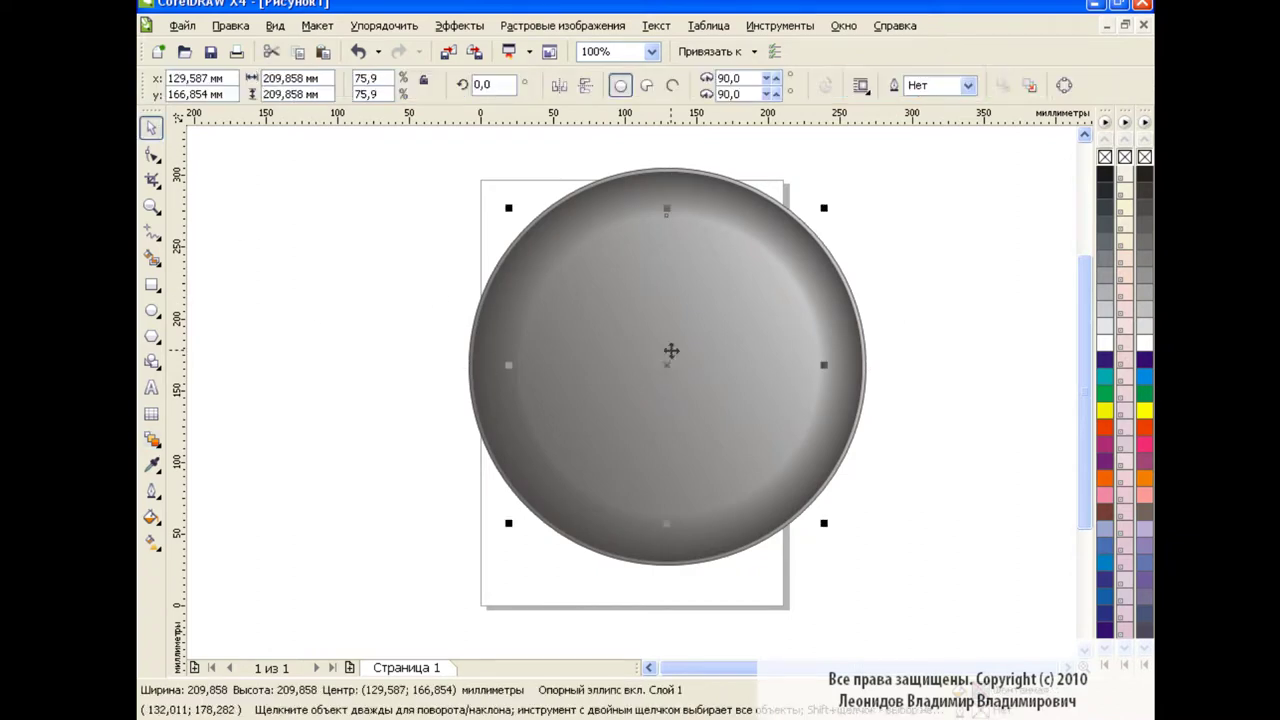
left_click(1105, 280)
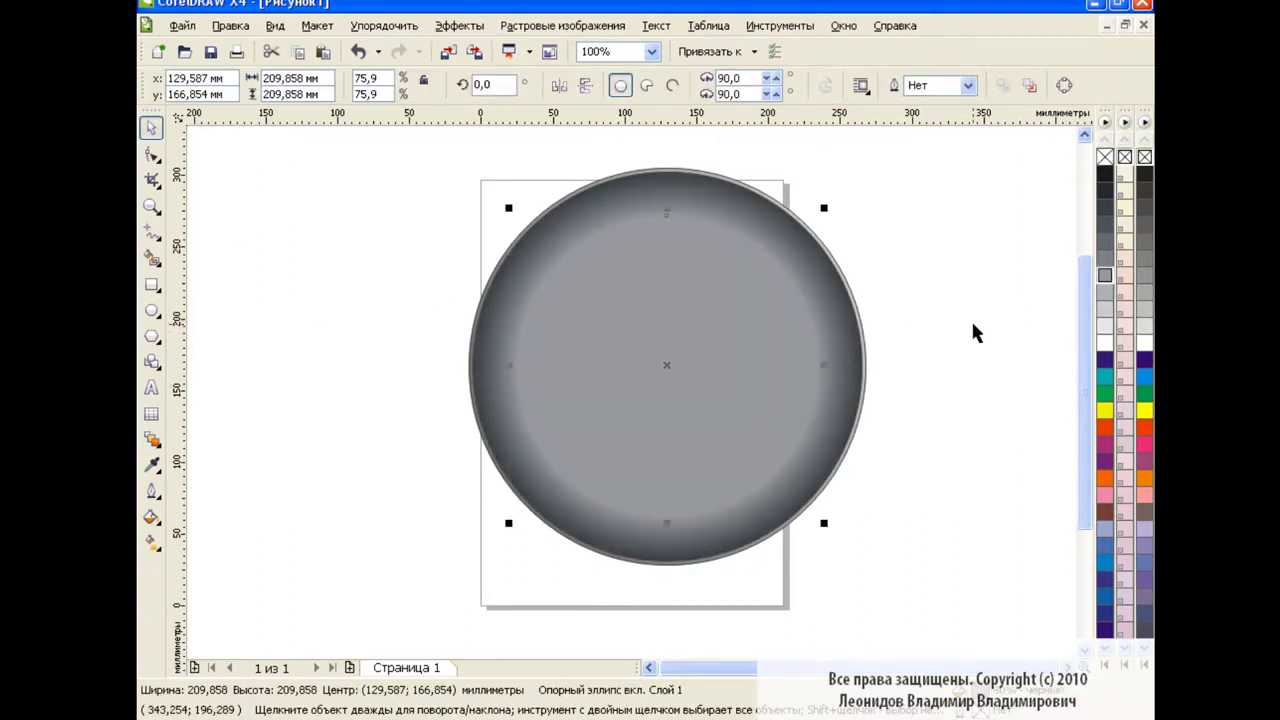
left_click(940, 322)
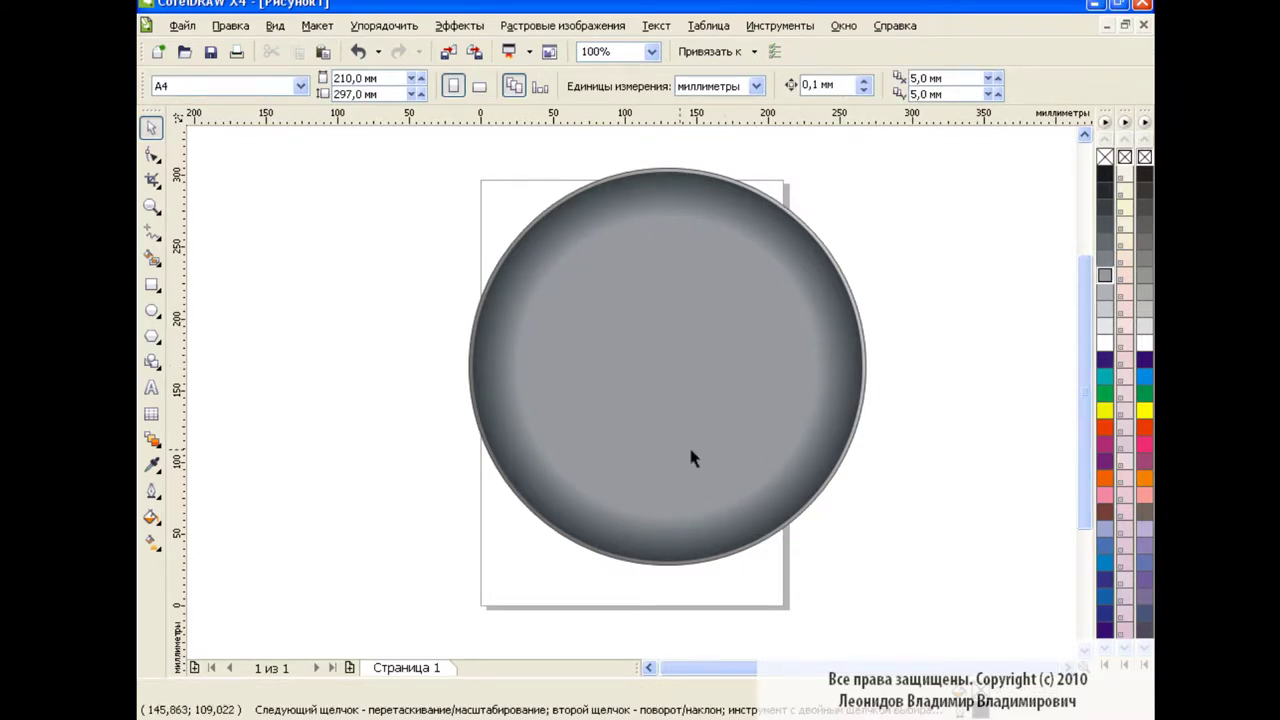
Step: Draw a tall rectangle below the pan for the handle
left_click_drag(1083, 289, 1083, 355)
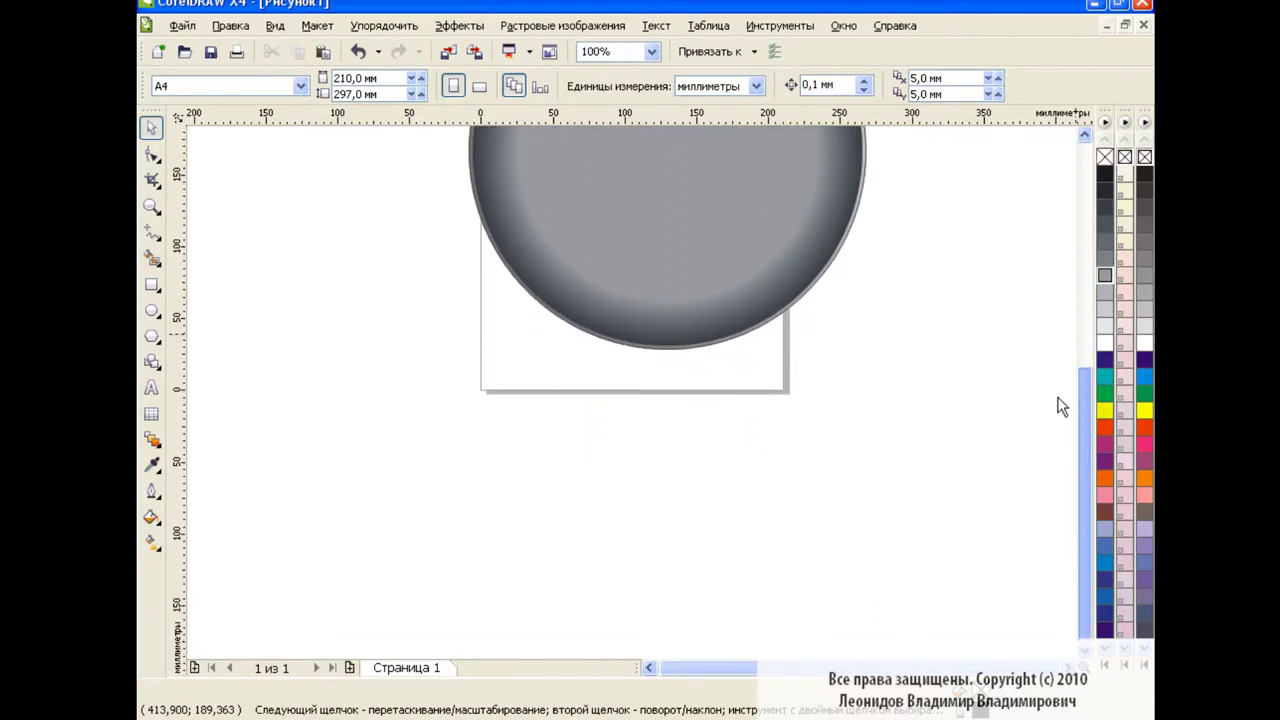
left_click_drag(410, 160, 930, 628)
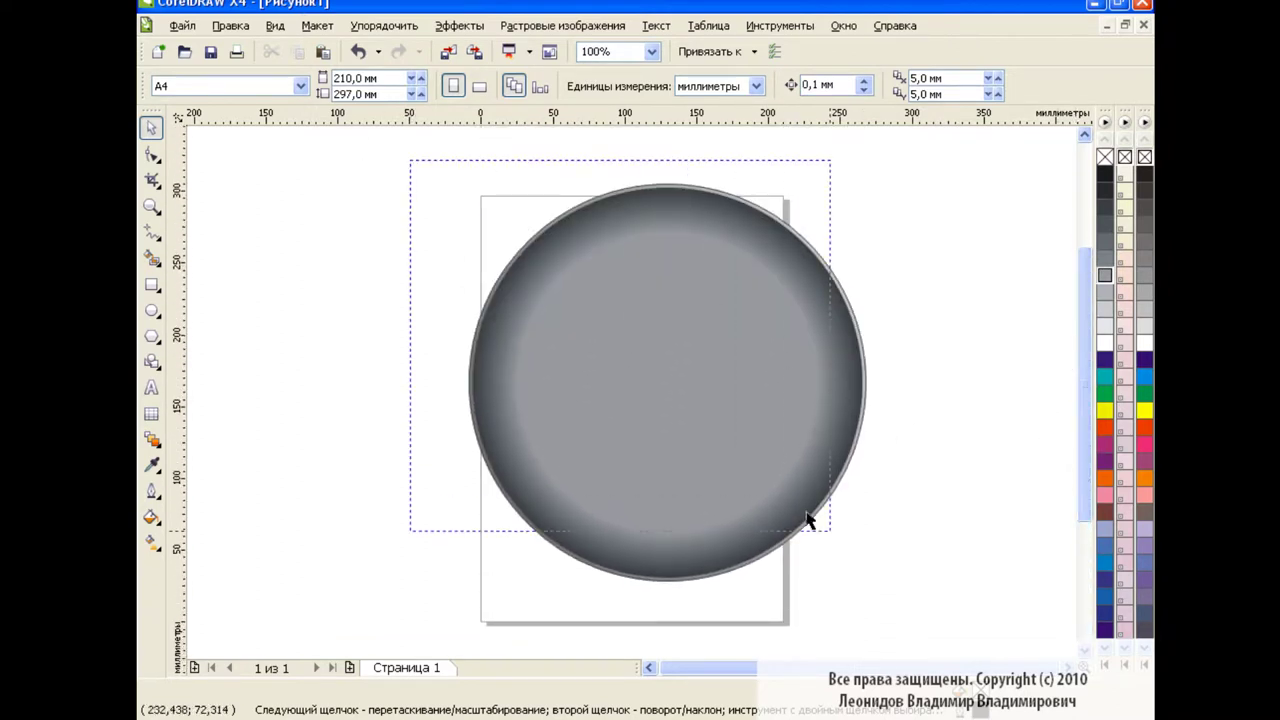
left_click_drag(1087, 355, 1017, 451)
left_click(893, 433)
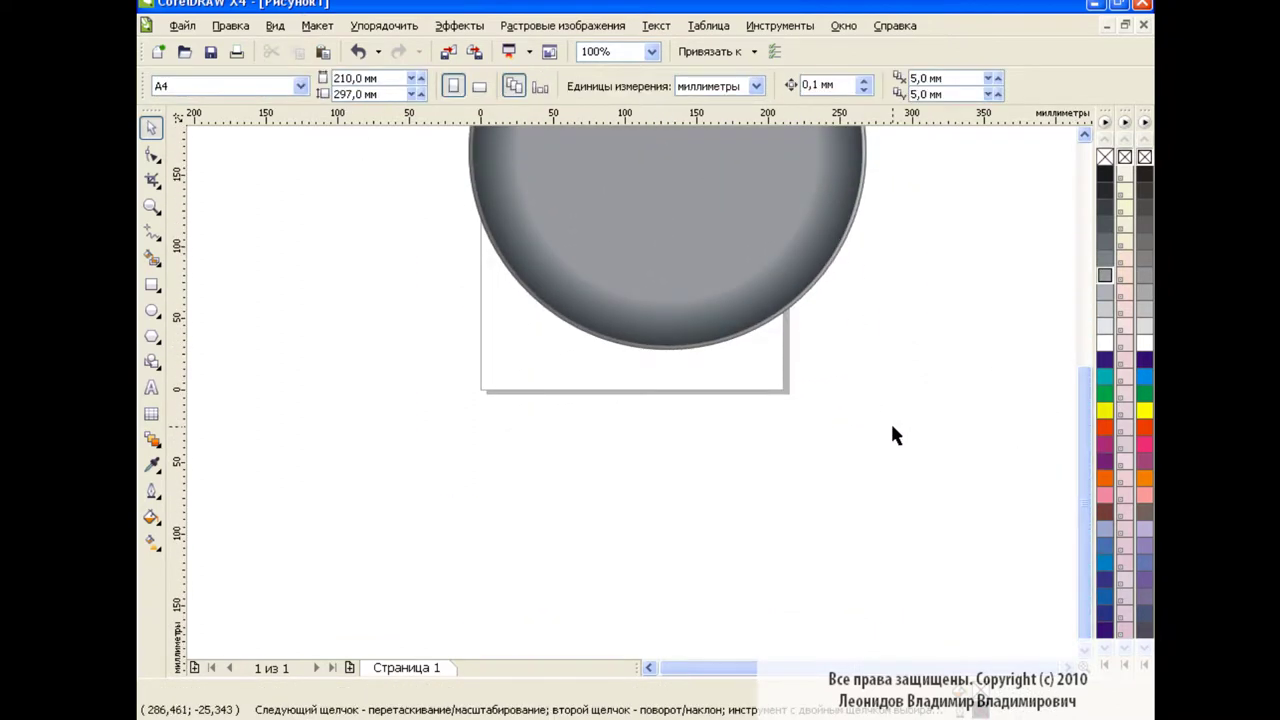
left_click(152, 285)
left_click_drag(641, 342, 692, 612)
Step: Convert the handle rectangle to curves and bend its bottom edge into a rounded arc
left_click(152, 153)
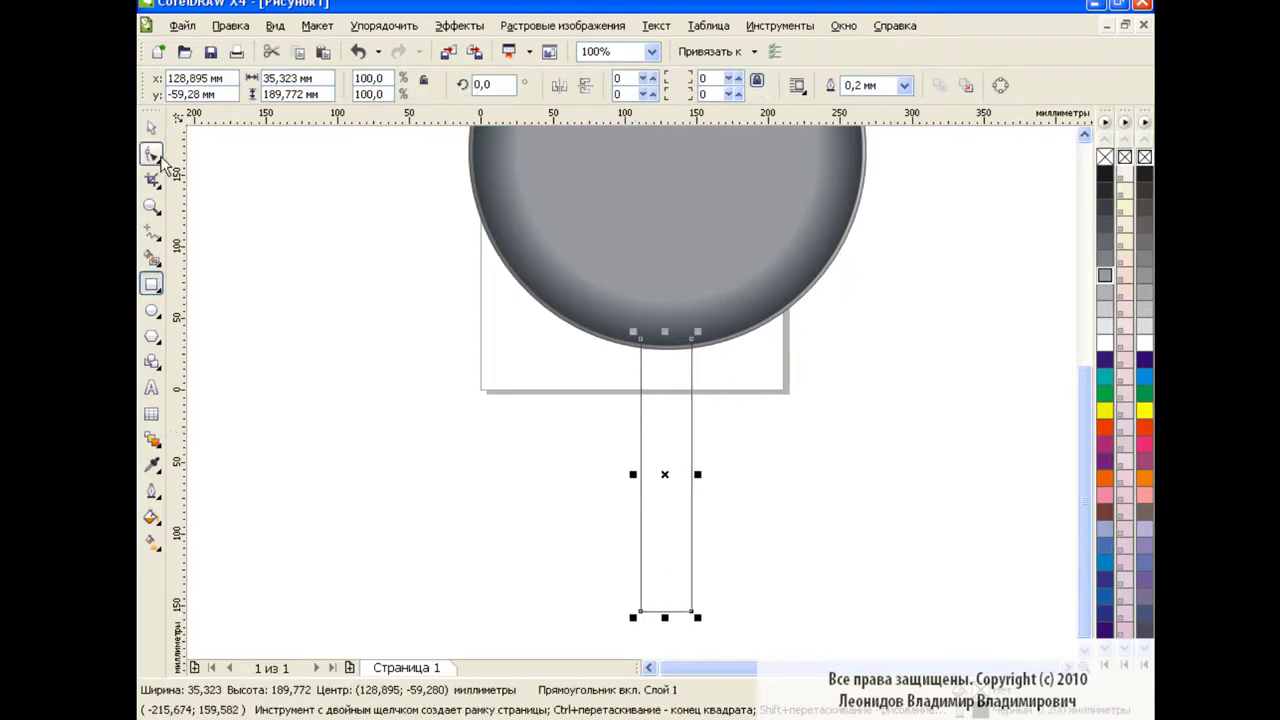
left_click(1000, 85)
left_click_drag(615, 585, 740, 645)
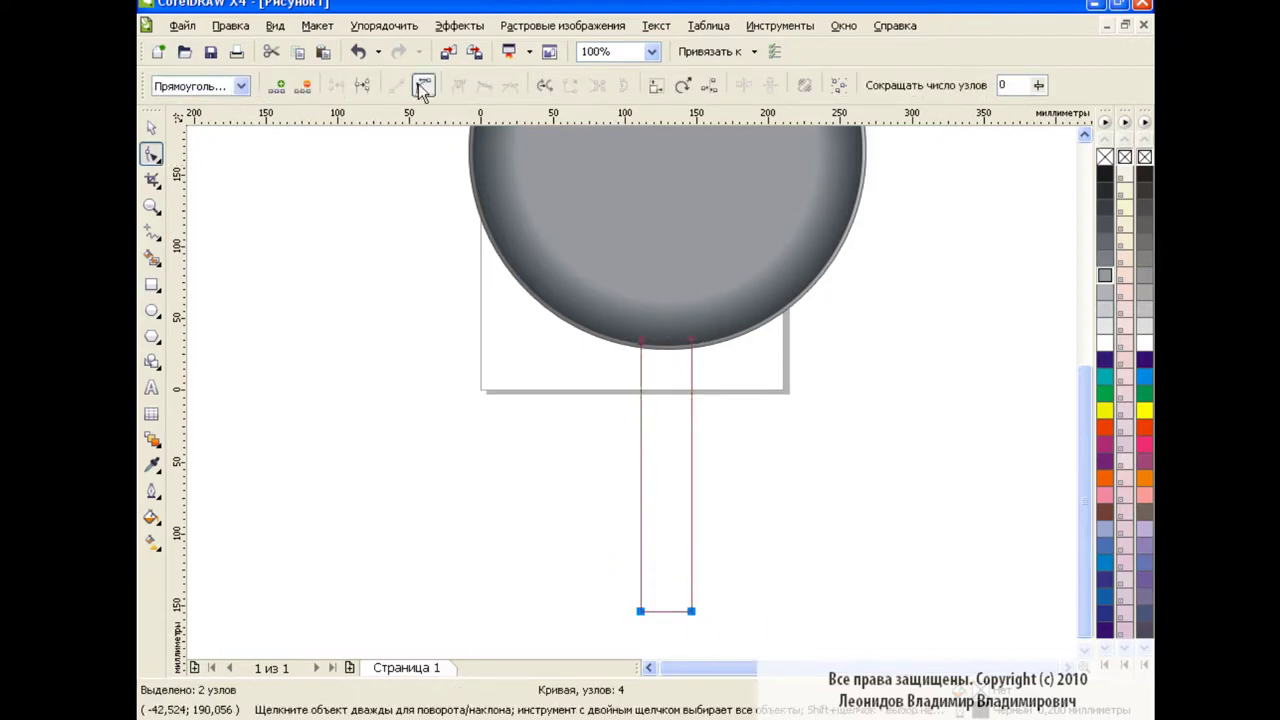
left_click_drag(665, 611, 667, 618)
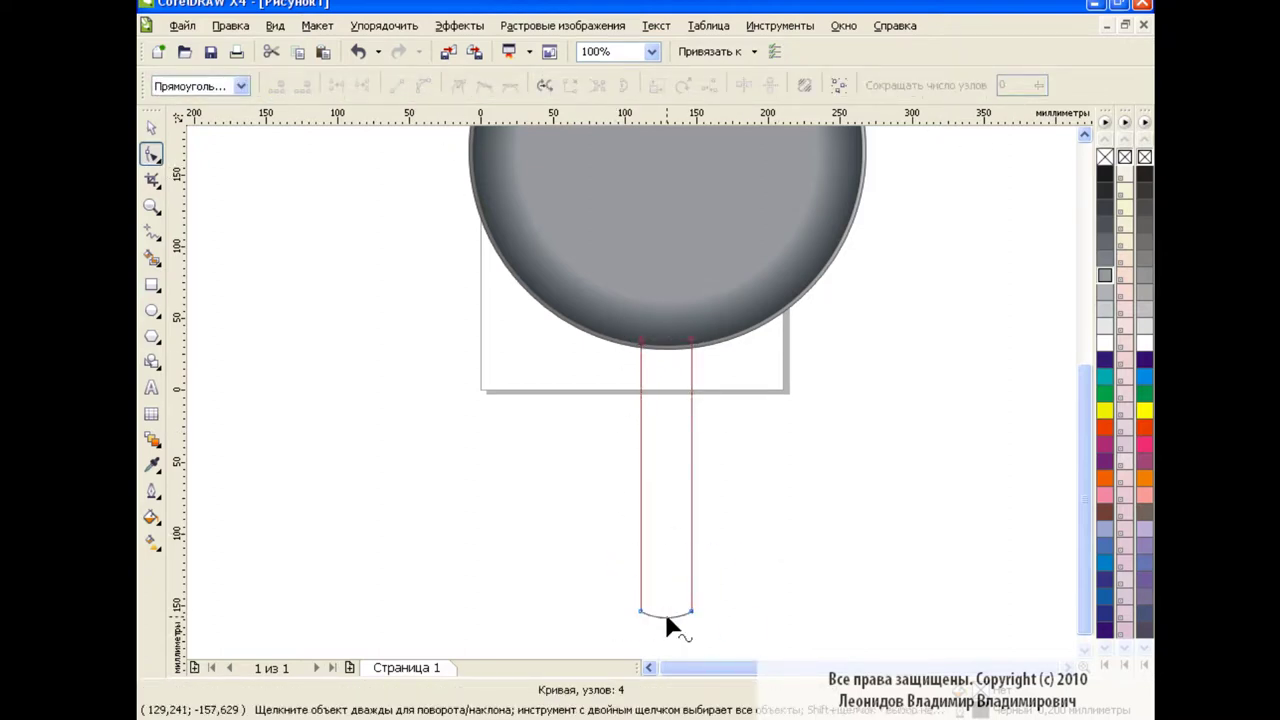
key("space")
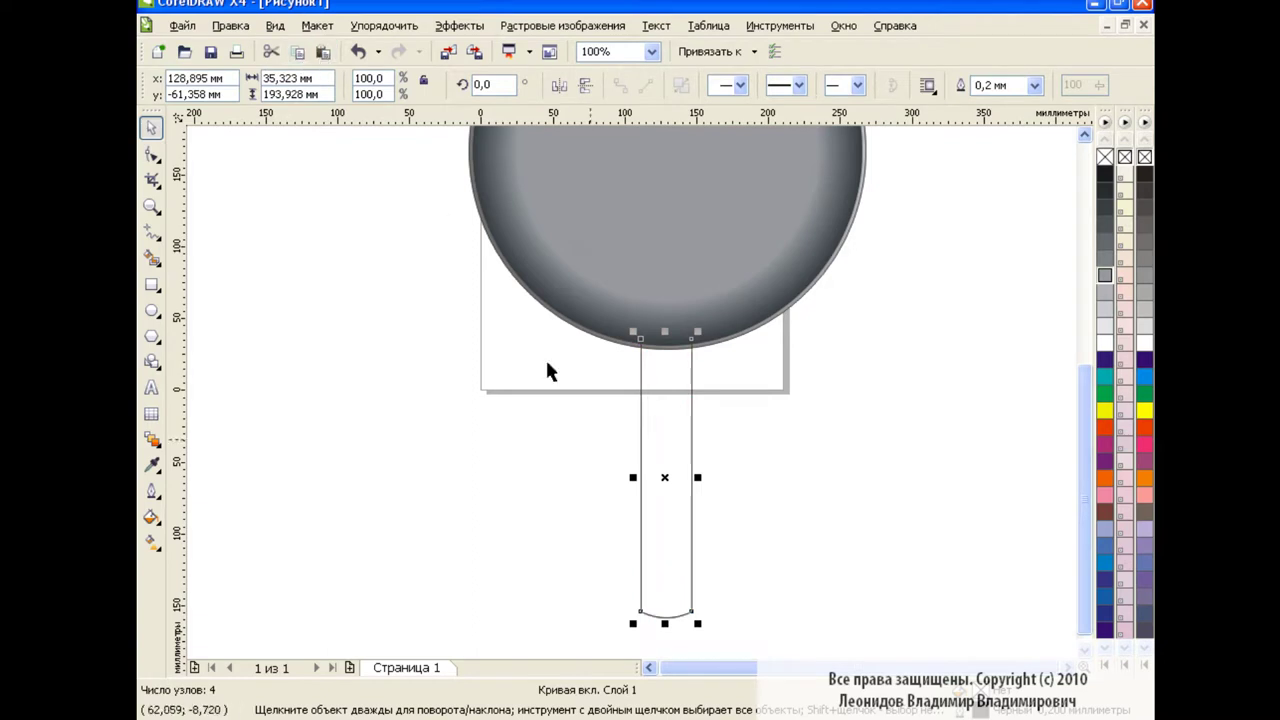
left_click(667, 380)
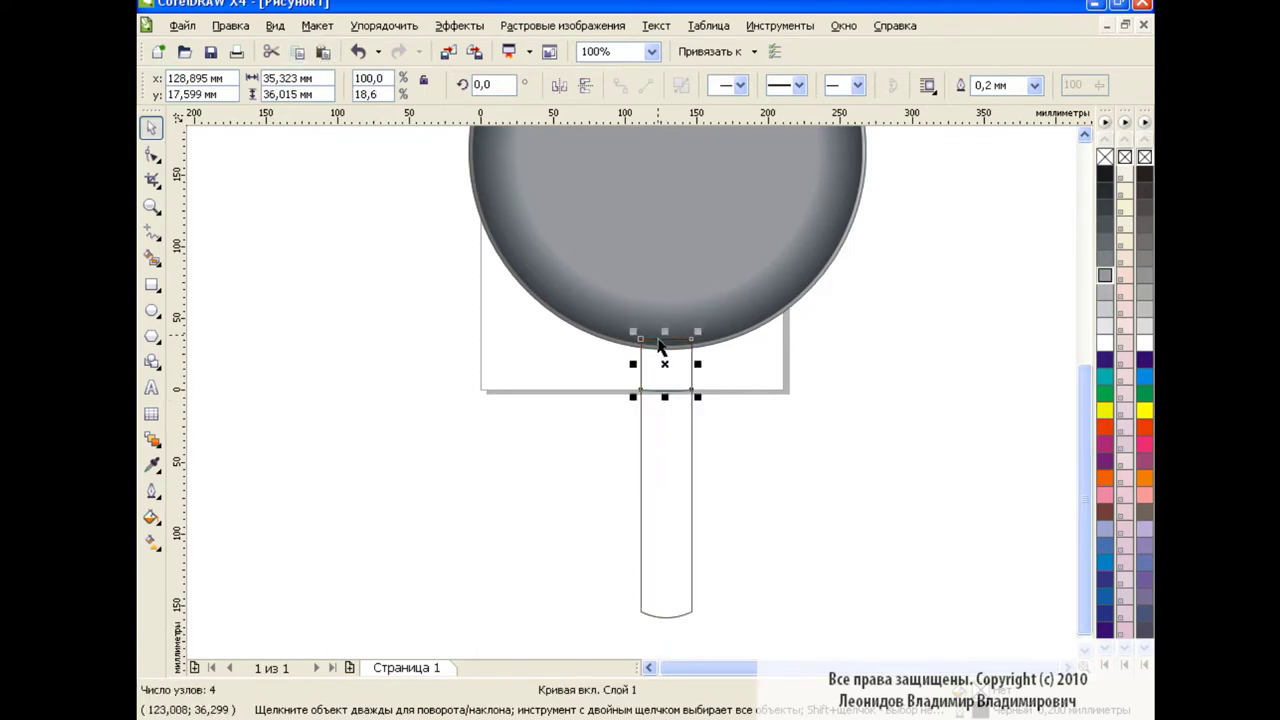
left_click(785, 460)
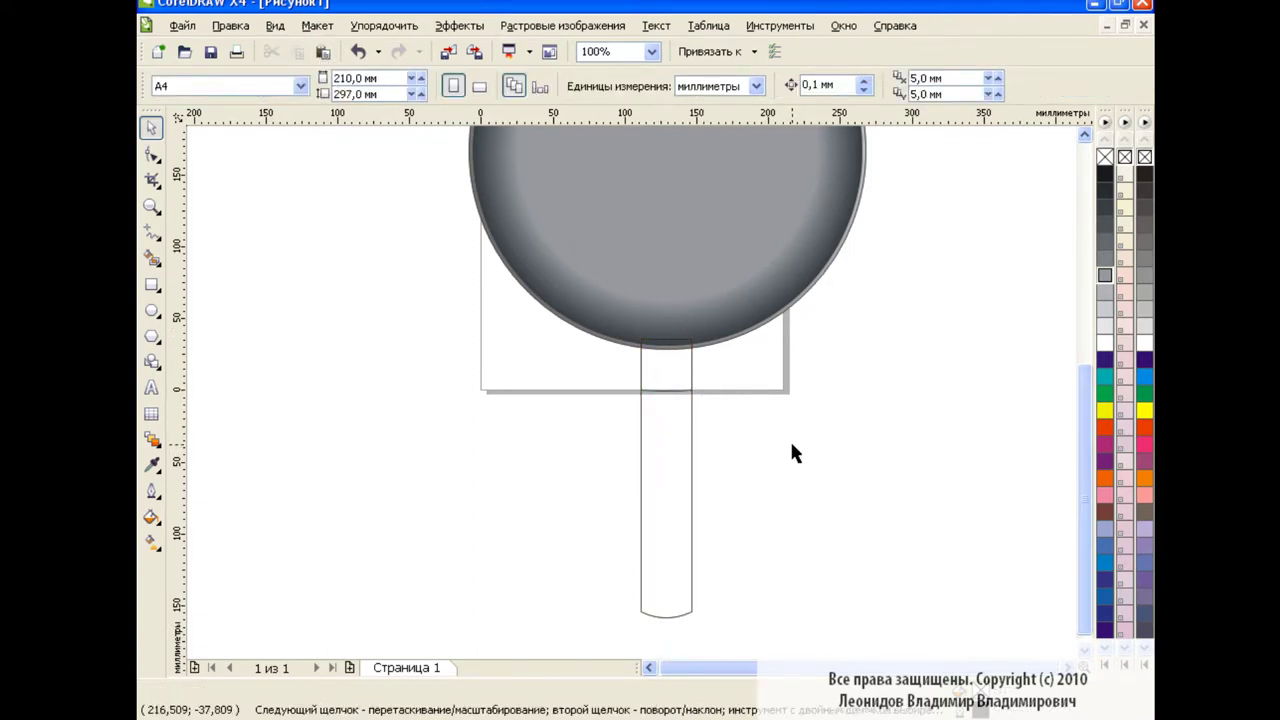
left_click(691, 480)
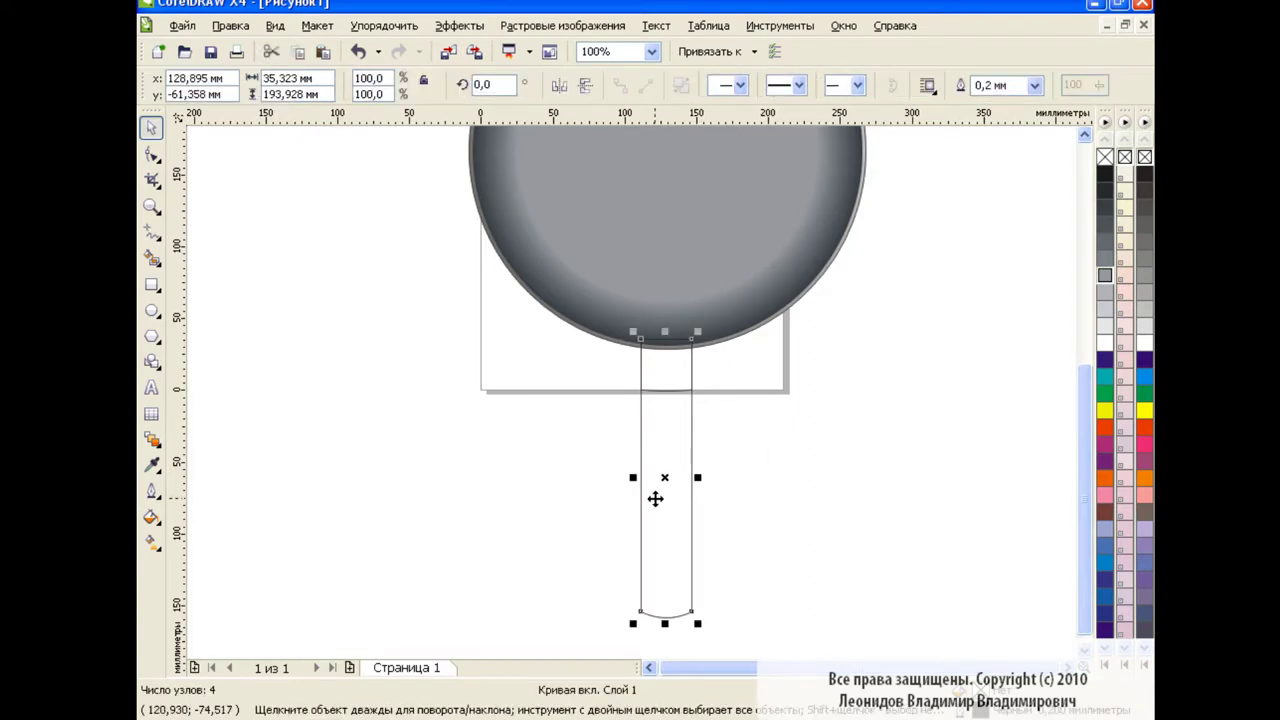
Step: Fill the long handle with a black-to-grey linear gradient at 30°
left_click(152, 517)
left_click(240, 548)
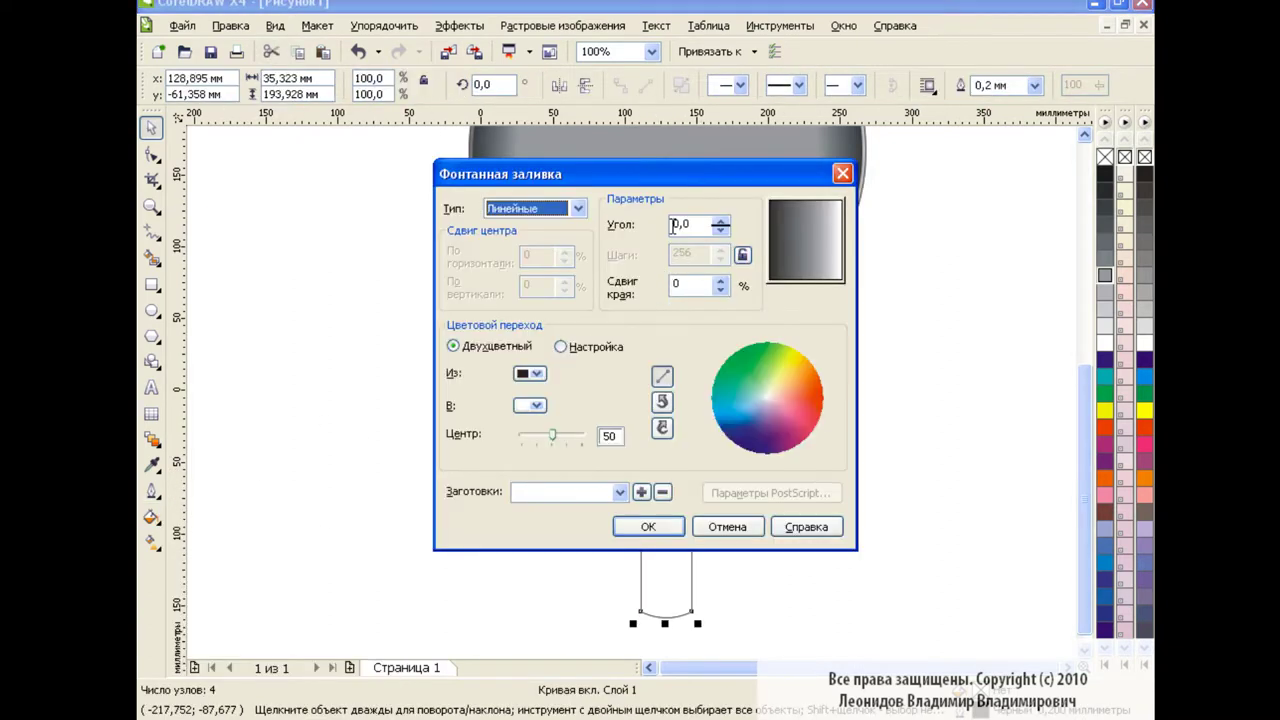
type("30")
left_click(530, 373)
left_click(545, 390)
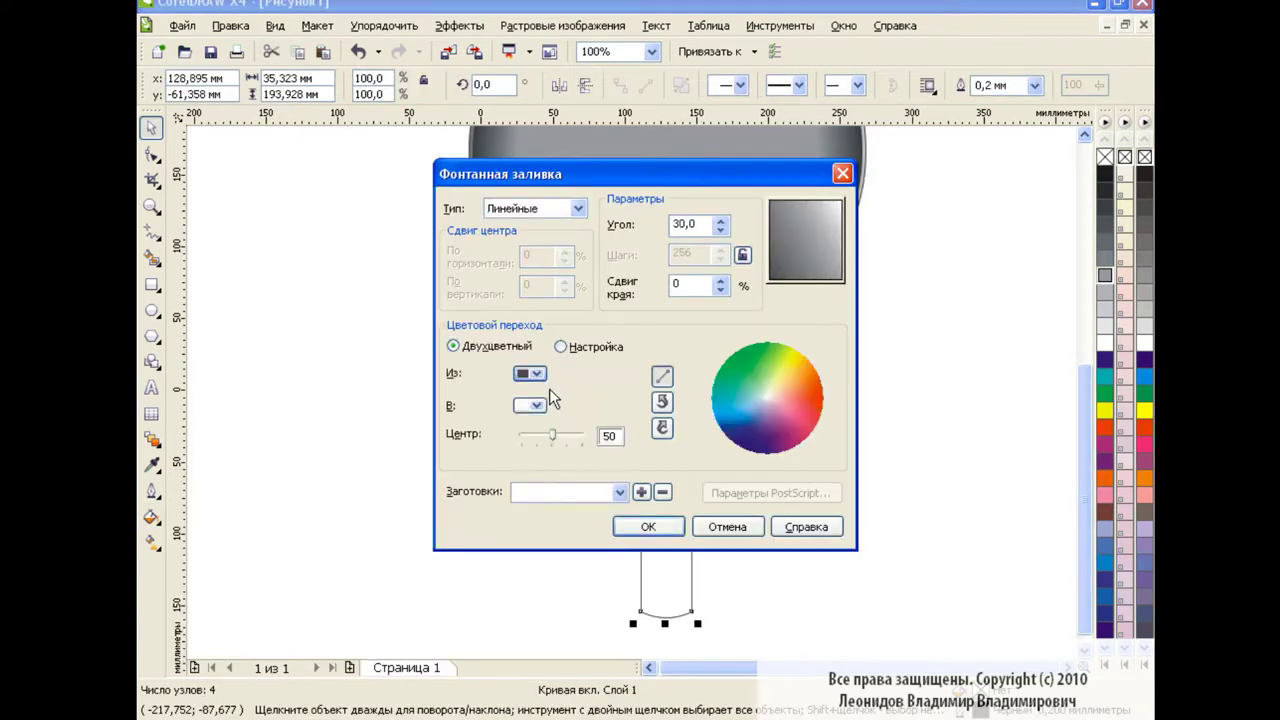
left_click(536, 405)
left_click(555, 422)
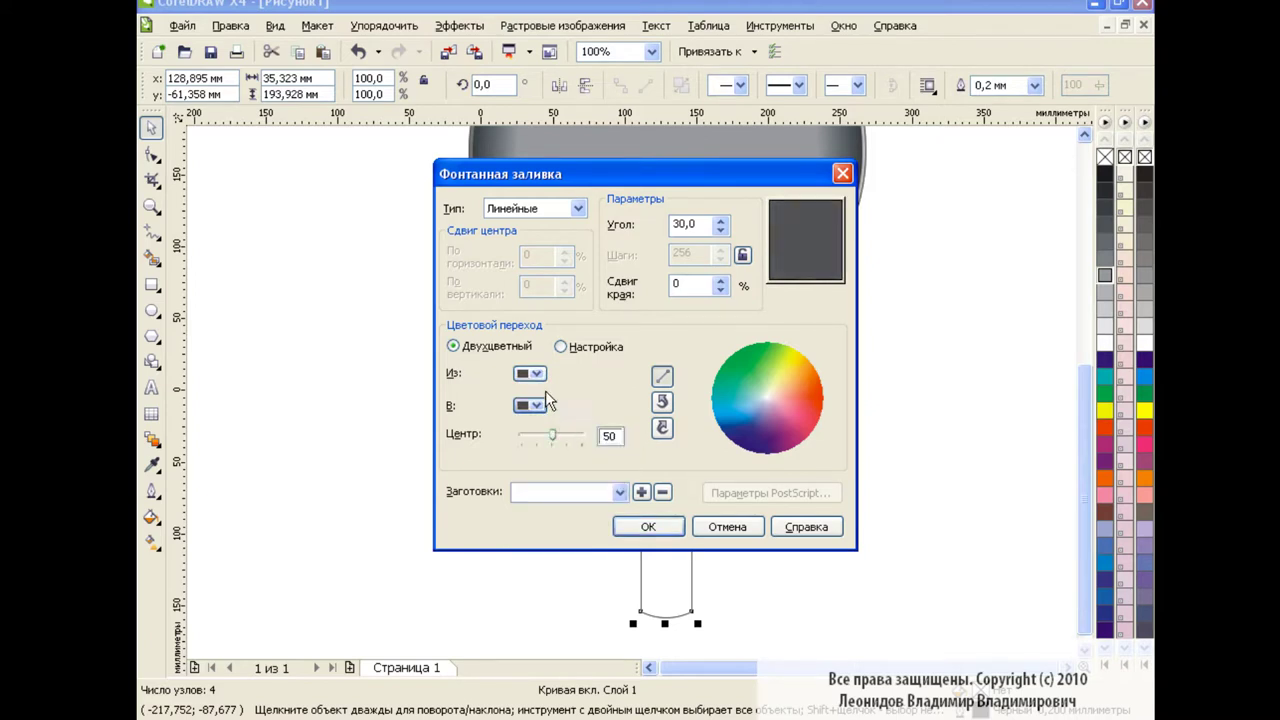
left_click(532, 375)
left_click(522, 390)
left_click(530, 373)
left_click(530, 373)
left_click(530, 405)
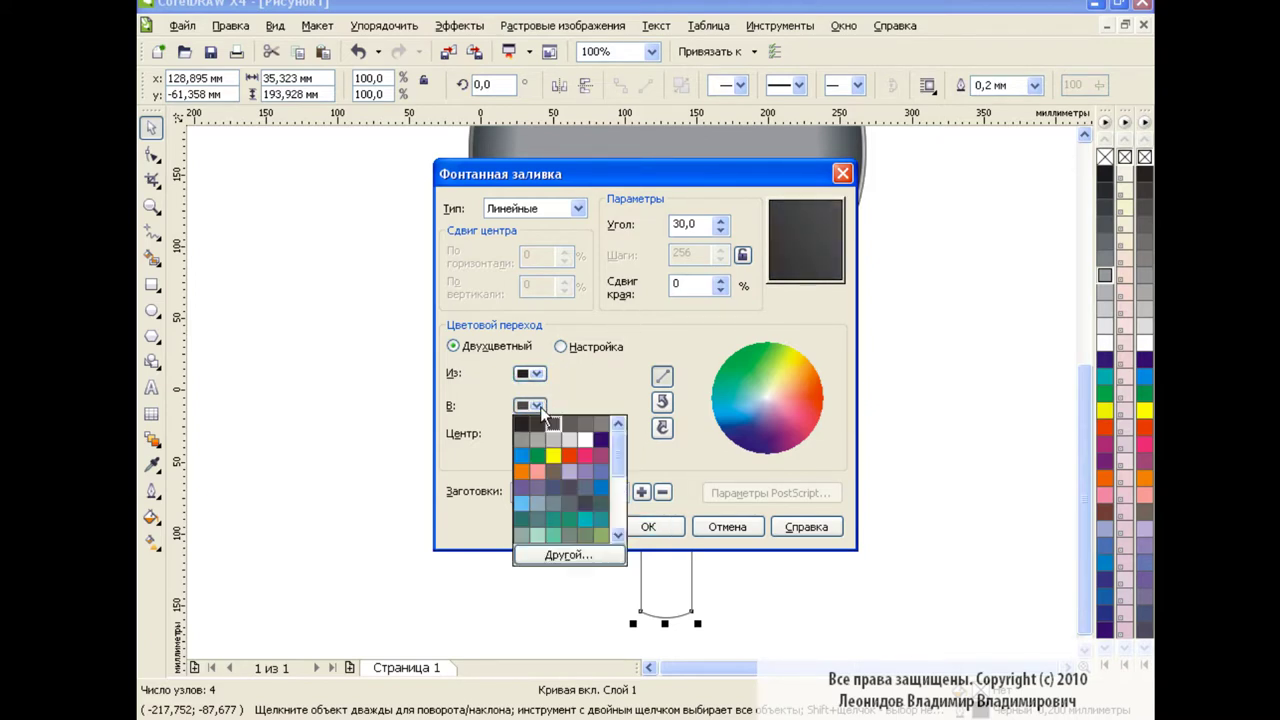
left_click(564, 427)
left_click(648, 527)
left_click(797, 427)
Step: Fill the short collar with a lighter grey linear gradient at 30°
left_click(658, 352)
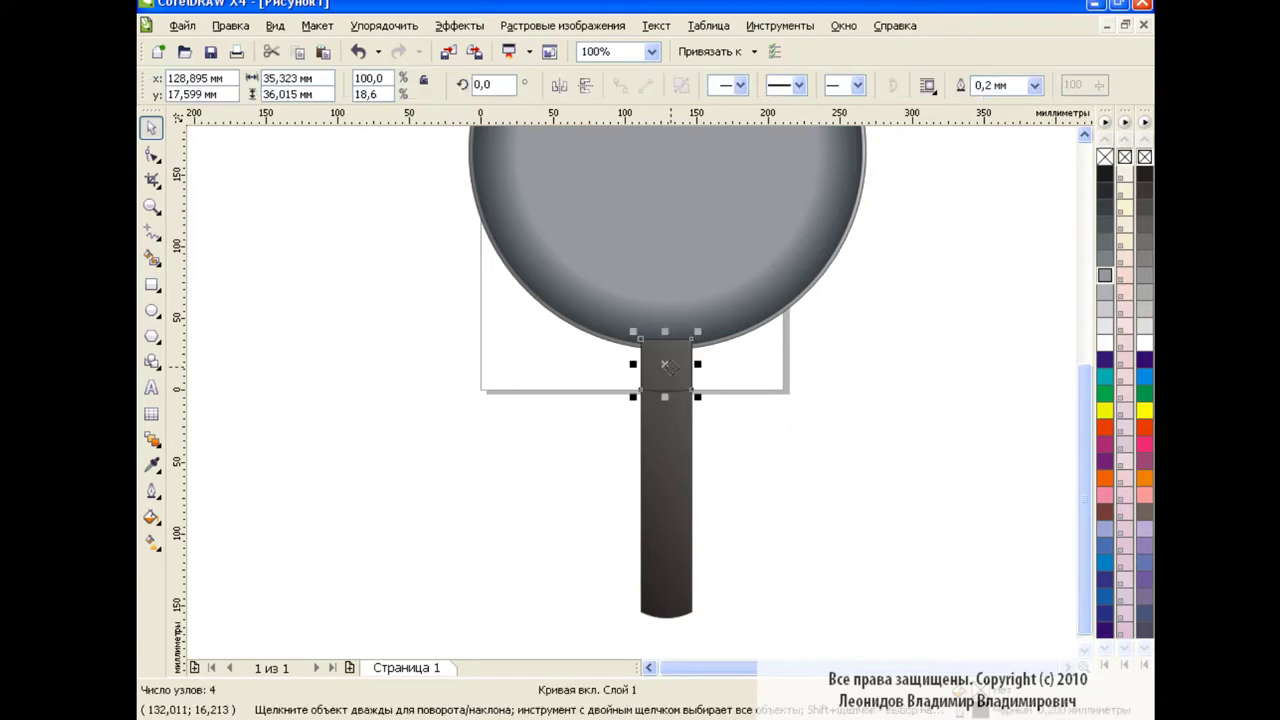
left_click(152, 517)
left_click(232, 529)
double_click(679, 224)
type("30")
left_click(530, 373)
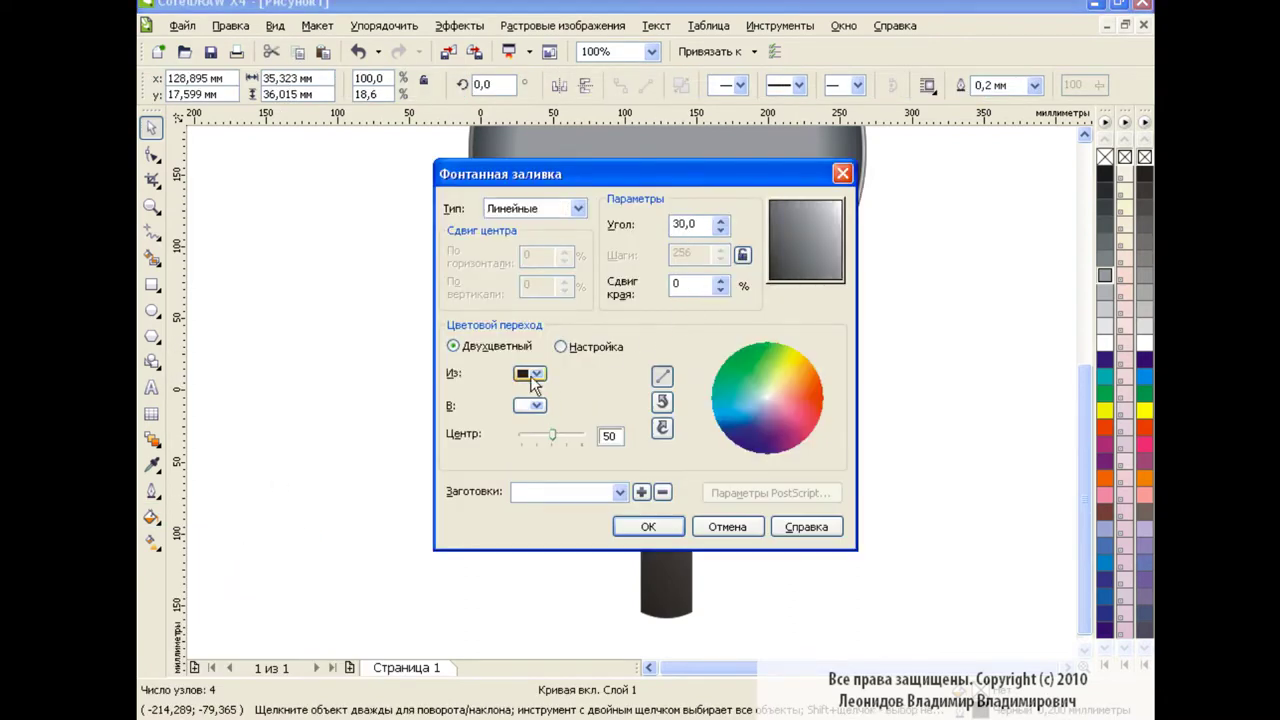
left_click(582, 389)
left_click(537, 405)
left_click(553, 424)
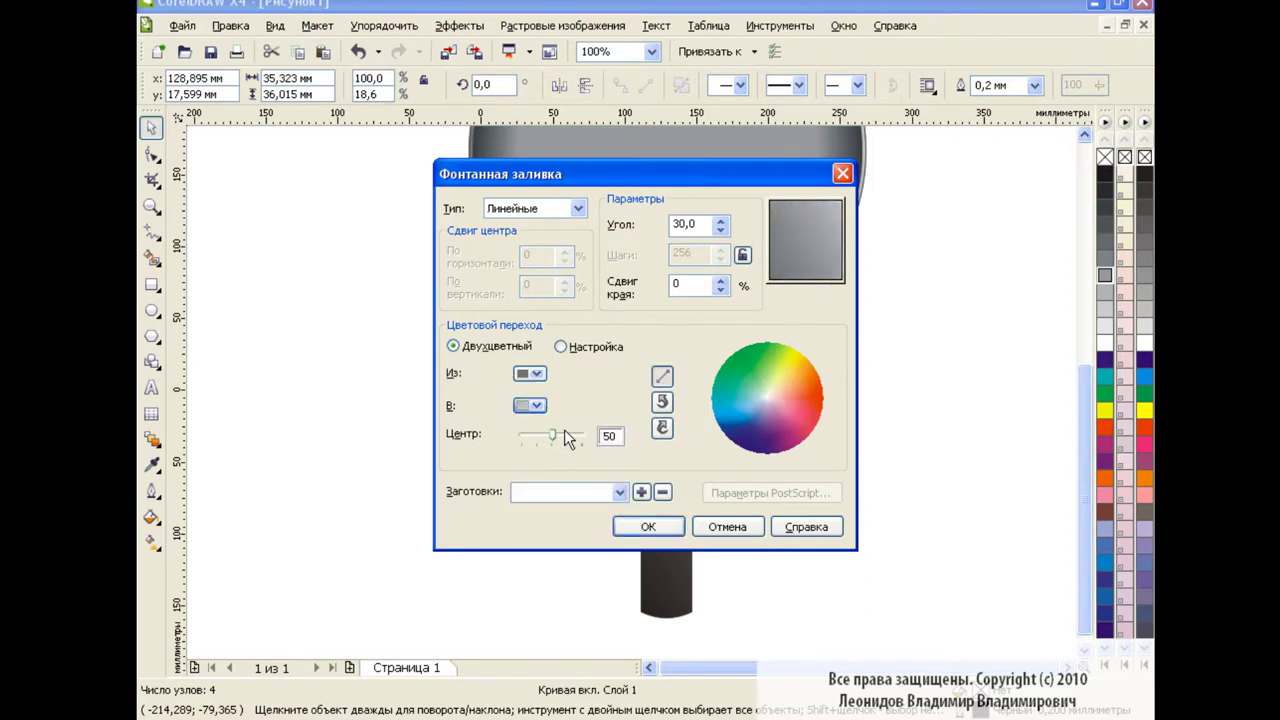
left_click(530, 405)
left_click(568, 424)
left_click(655, 522)
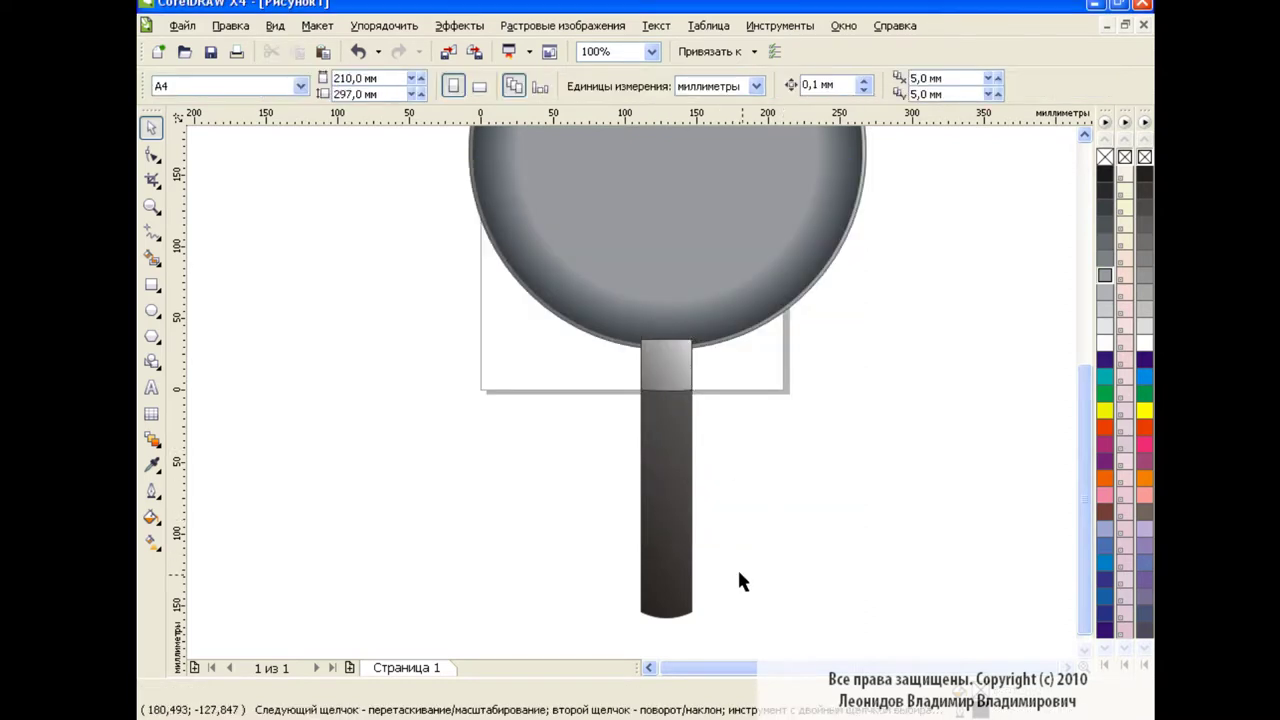
Step: Send the two-piece handle behind the pan and group it with the pan
left_click_drag(790, 633, 582, 320)
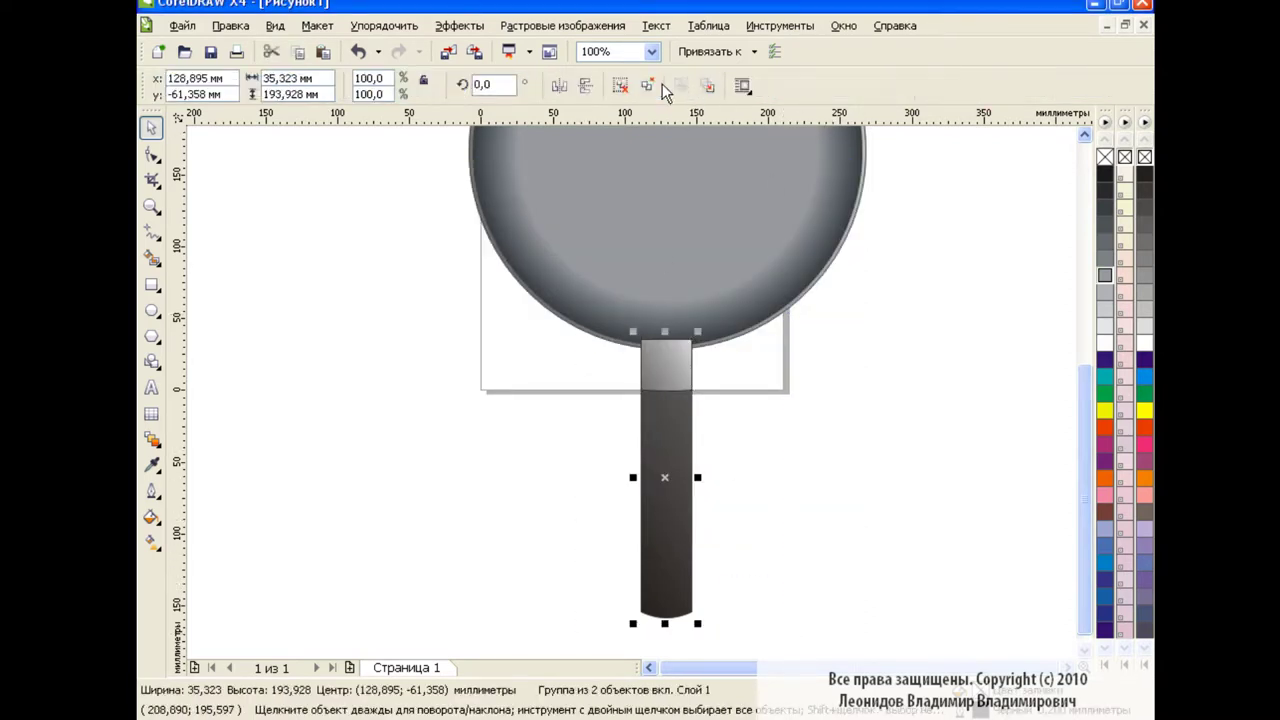
key("shift+Page_Down")
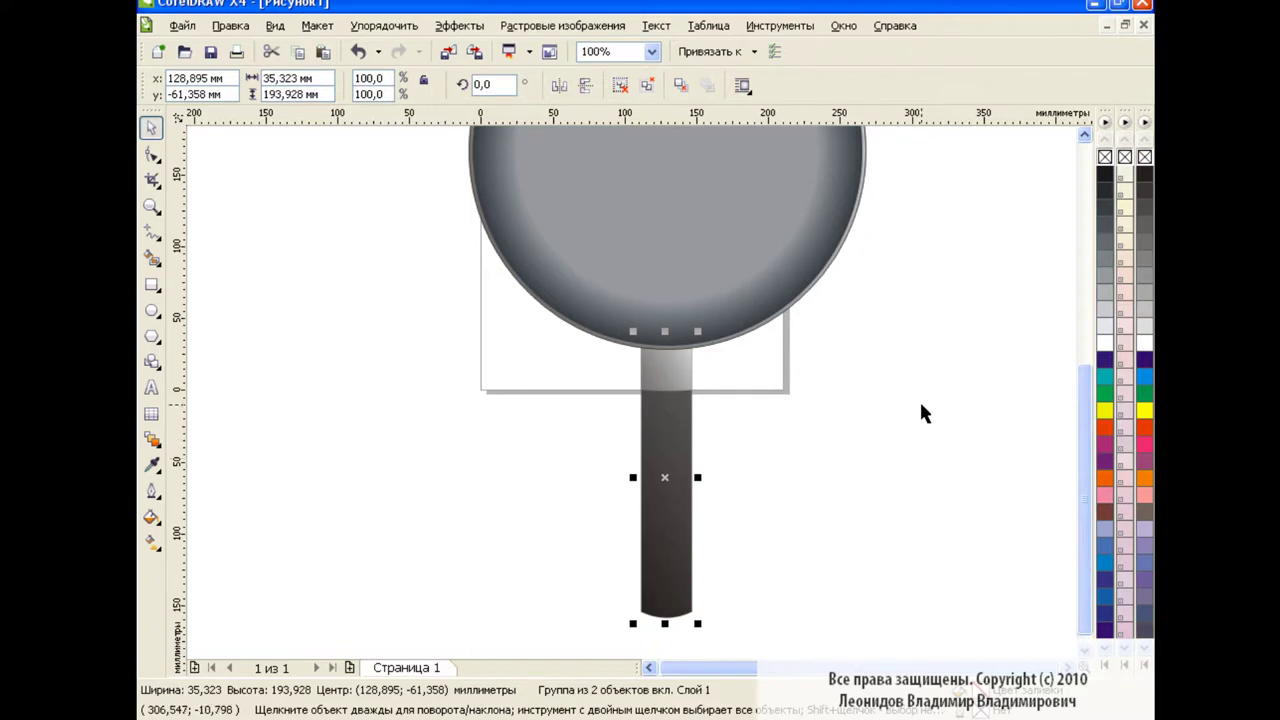
left_click(745, 212, "shift")
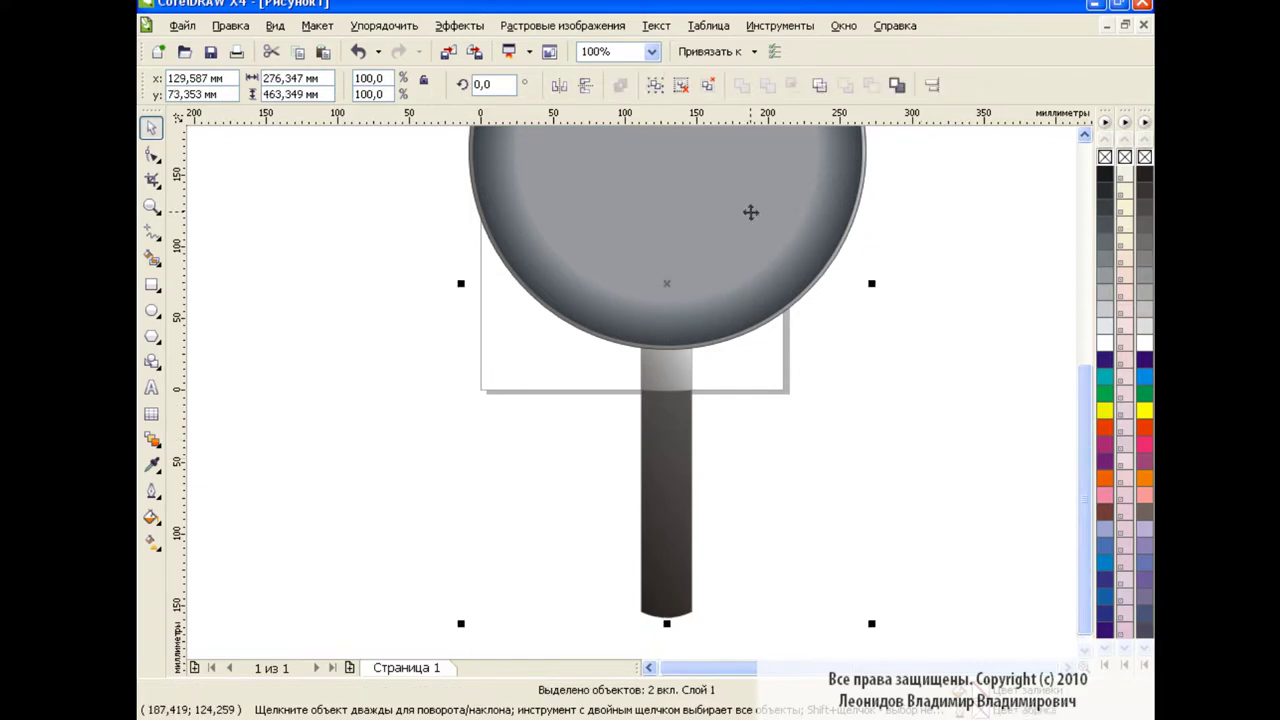
scroll(666, 286, "up", 3)
key("ctrl+g")
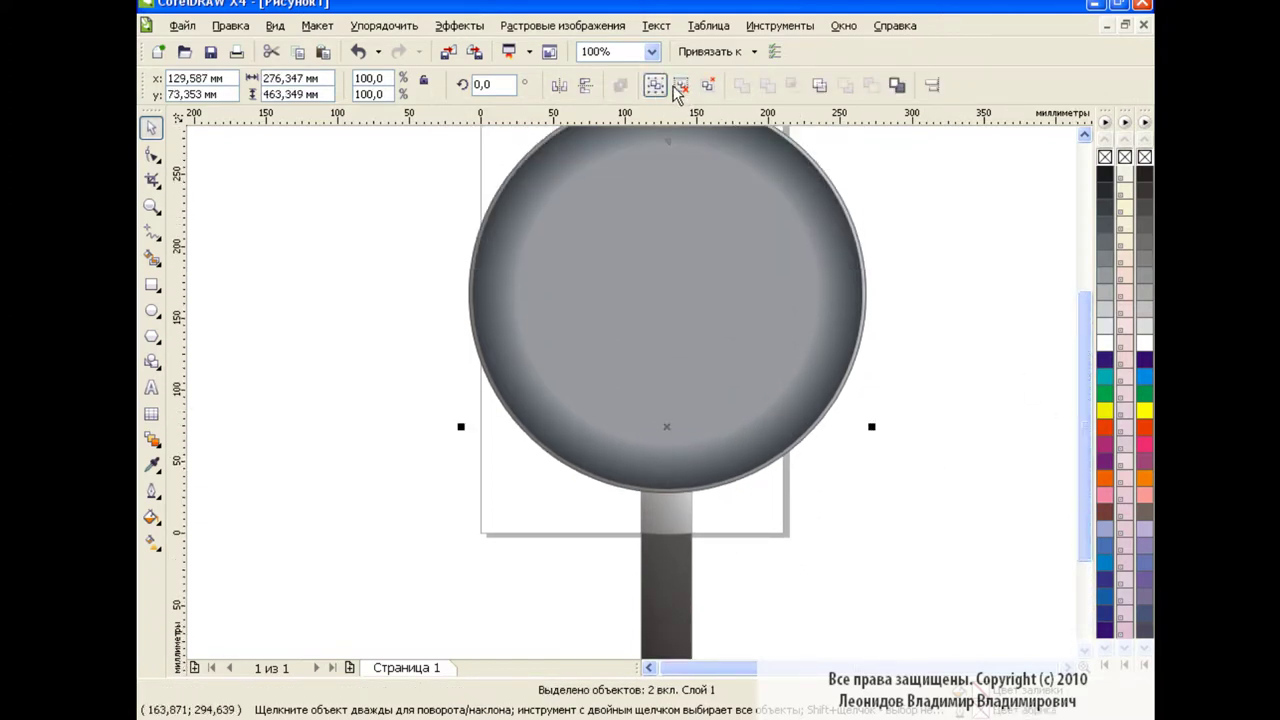
Step: Rotate the grouped pan so the handle angles down-left, then reposition it
left_click(666, 443)
scroll(918, 363, "up", 2)
left_click_drag(871, 200, 995, 512)
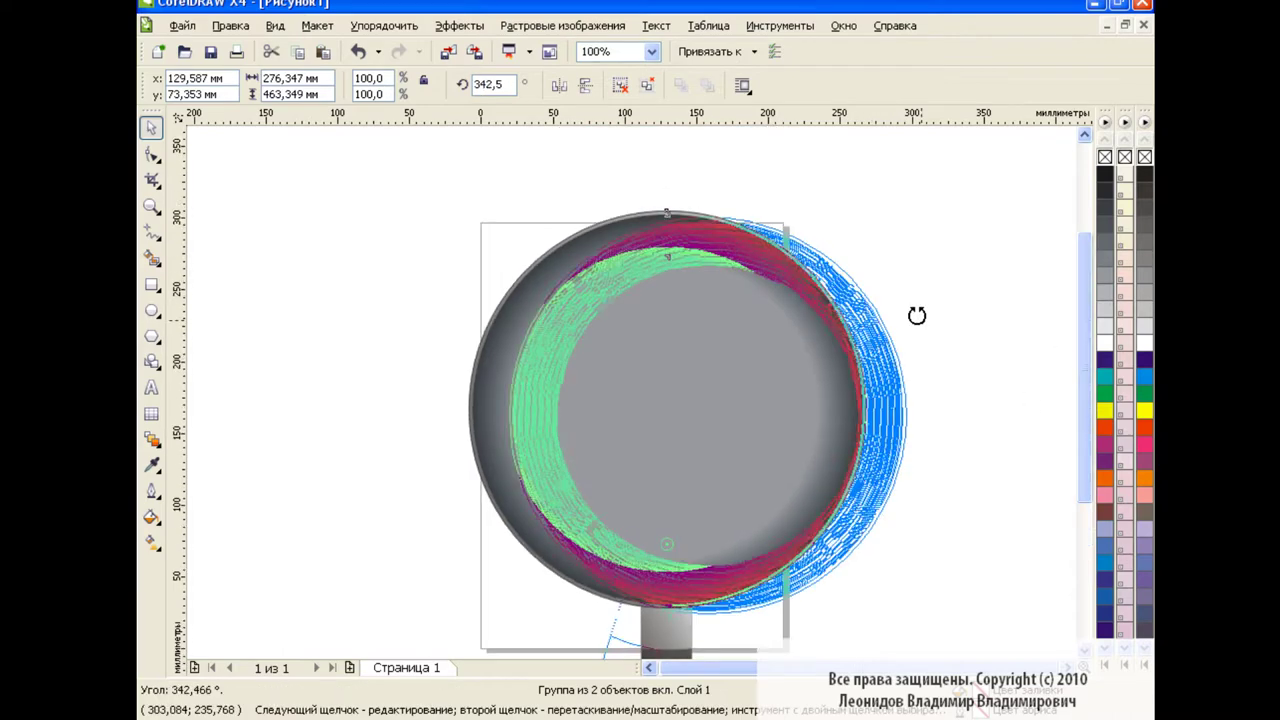
left_click(720, 488)
mouse_move(720, 488)
left_mouse_down()
mouse_move(717, 380)
mouse_move(654, 400)
mouse_move(684, 371)
left_mouse_up()
left_click(985, 437)
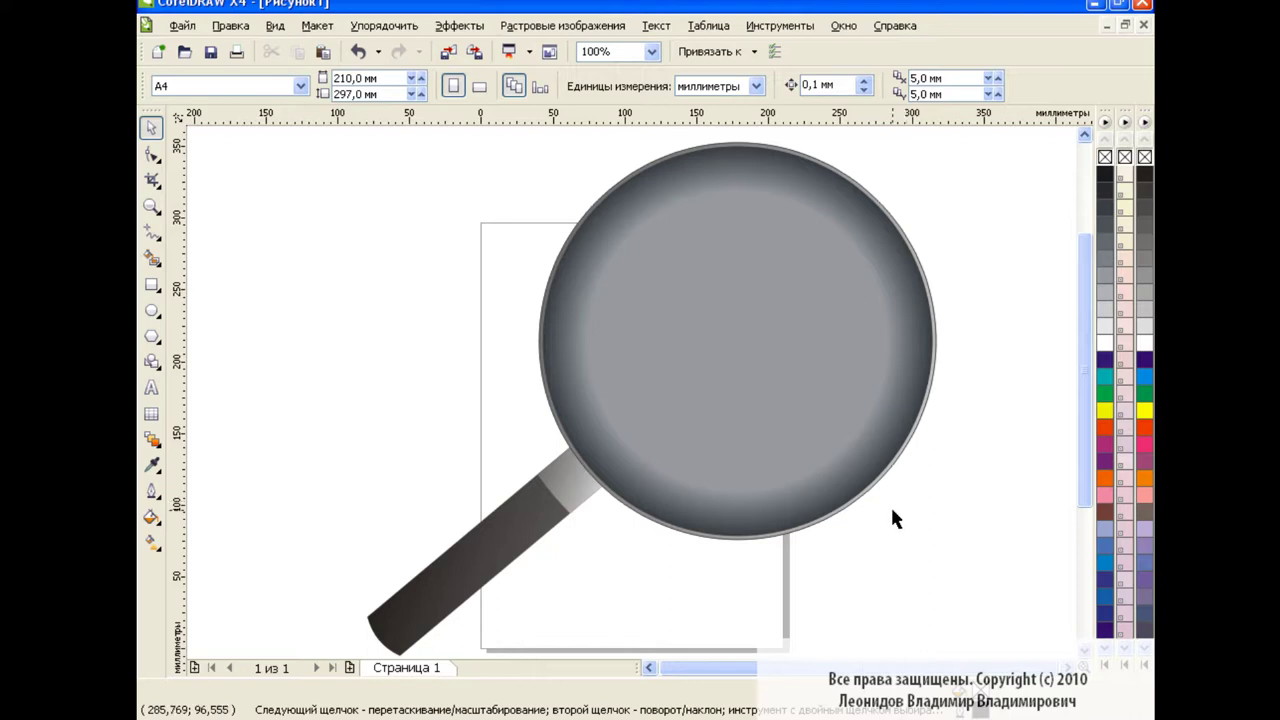
Step: Draw an irregular freehand egg-white outline inside the pan
left_click(151, 231)
left_click(207, 240)
left_click(398, 290)
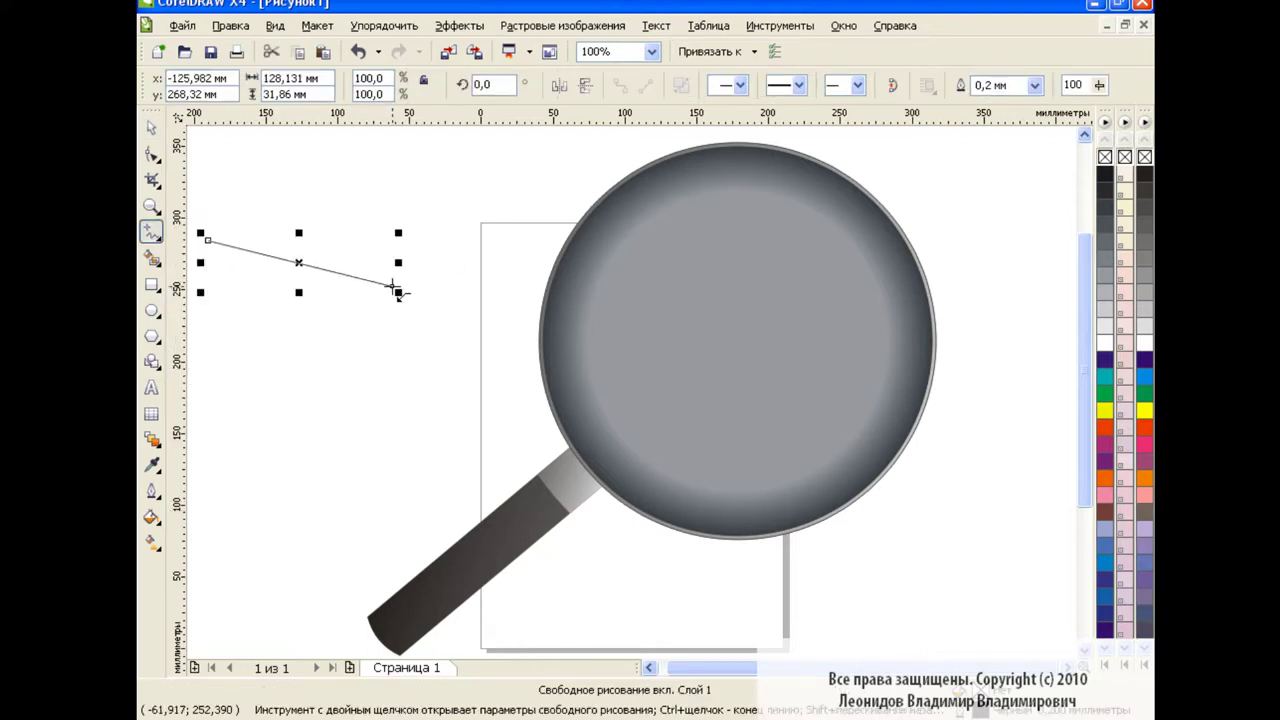
key("Delete")
mouse_move(606, 340)
left_mouse_down()
mouse_move(760, 462)
mouse_move(606, 345)
left_mouse_up()
Step: Reshape the egg-white outline by pulling its bottom nodes
left_click(151, 153)
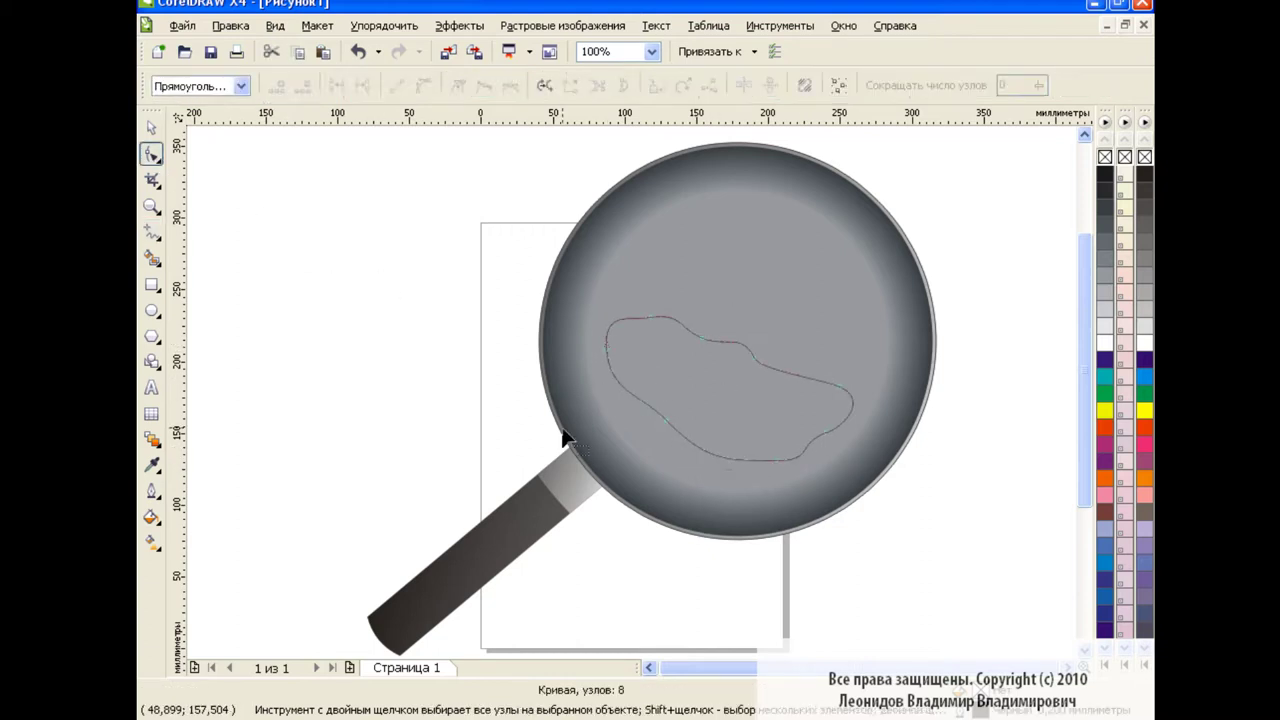
left_click(655, 440)
left_click_drag(774, 458, 791, 487)
left_click(641, 441)
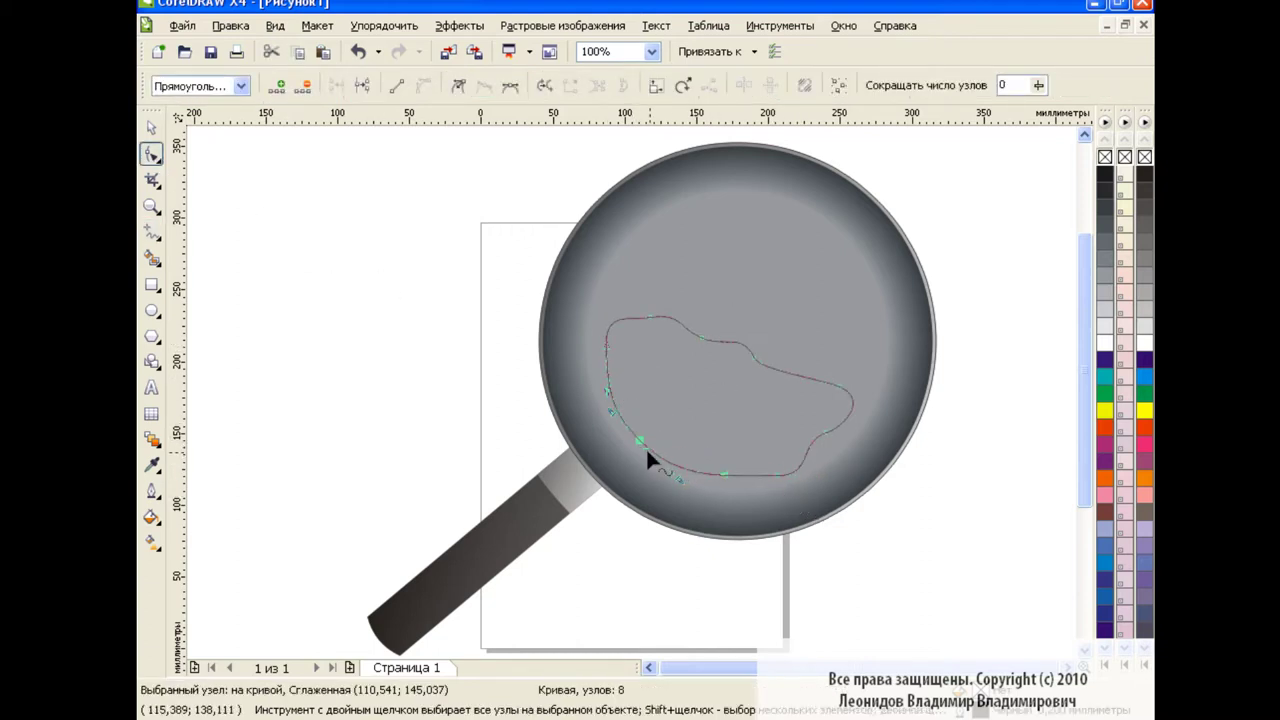
left_click(151, 127)
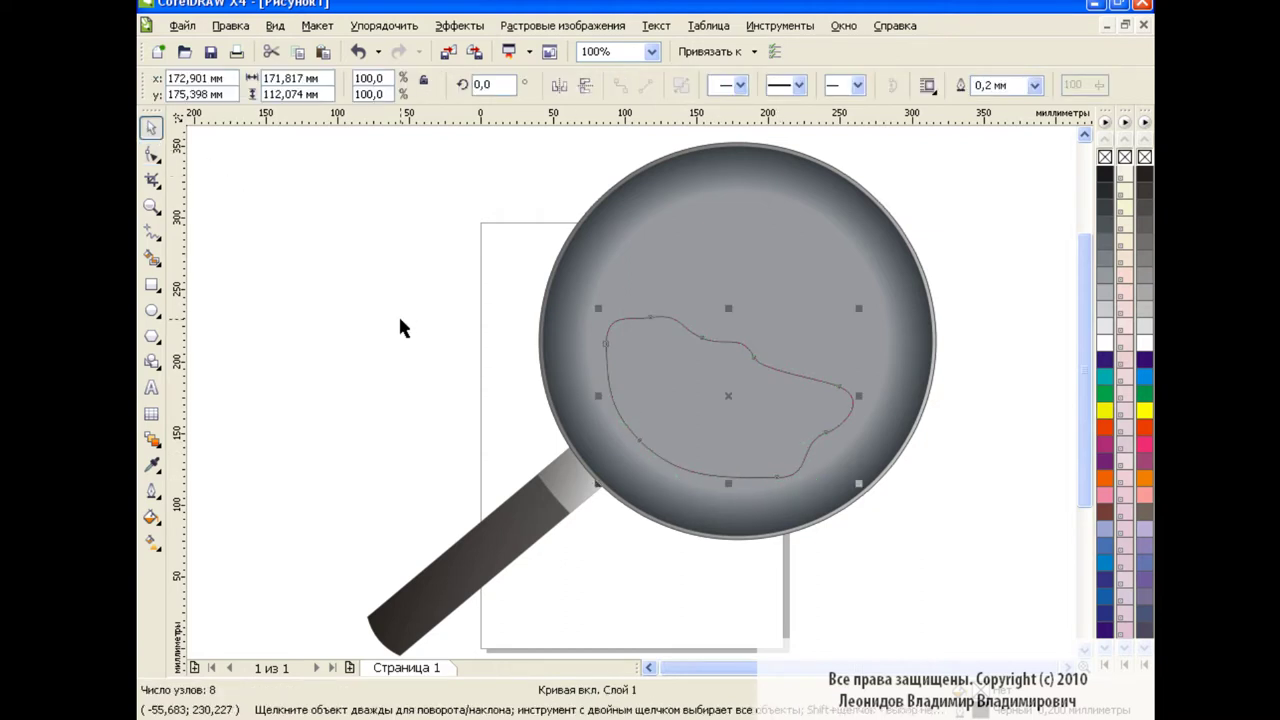
Step: Make a smaller inner copy of the egg white and fill it 10% black
left_click(421, 318)
left_click(763, 265)
left_click(701, 390)
left_click(1105, 264)
key("ctrl+z")
left_click(1104, 274)
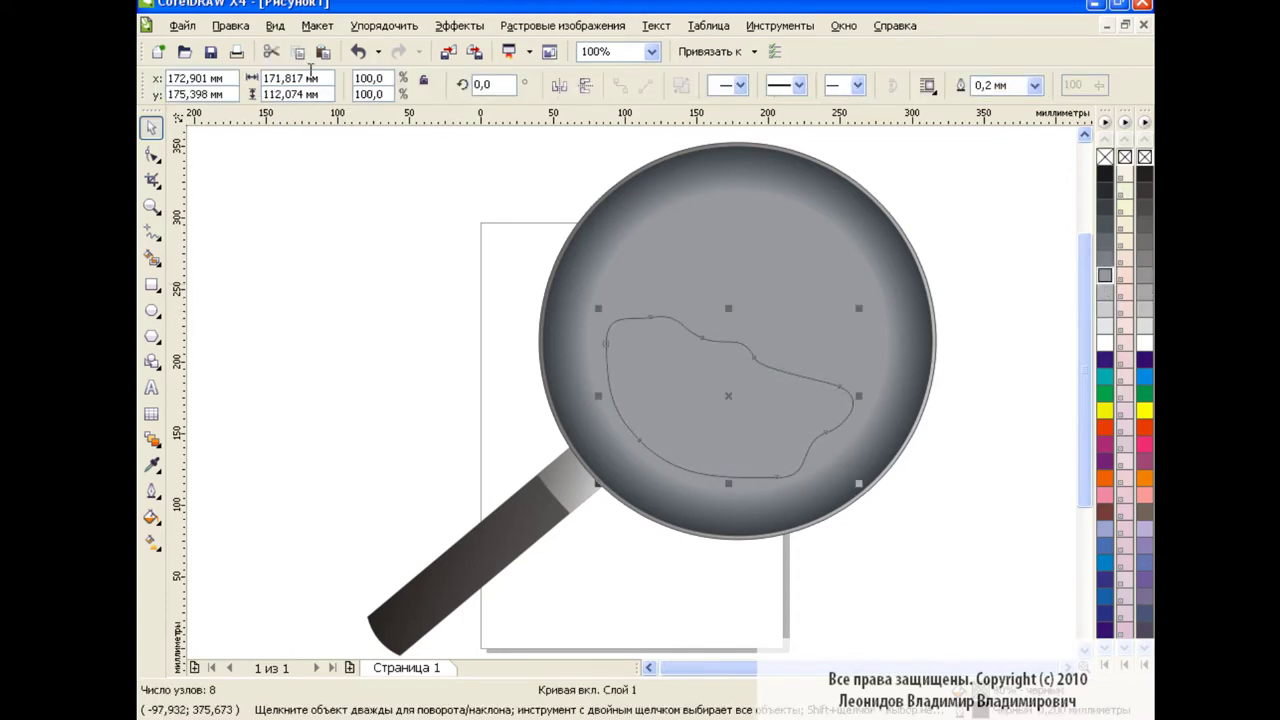
left_click_drag(859, 308, 847, 317)
left_click_drag(723, 406, 728, 402)
left_click_drag(848, 318, 852, 310)
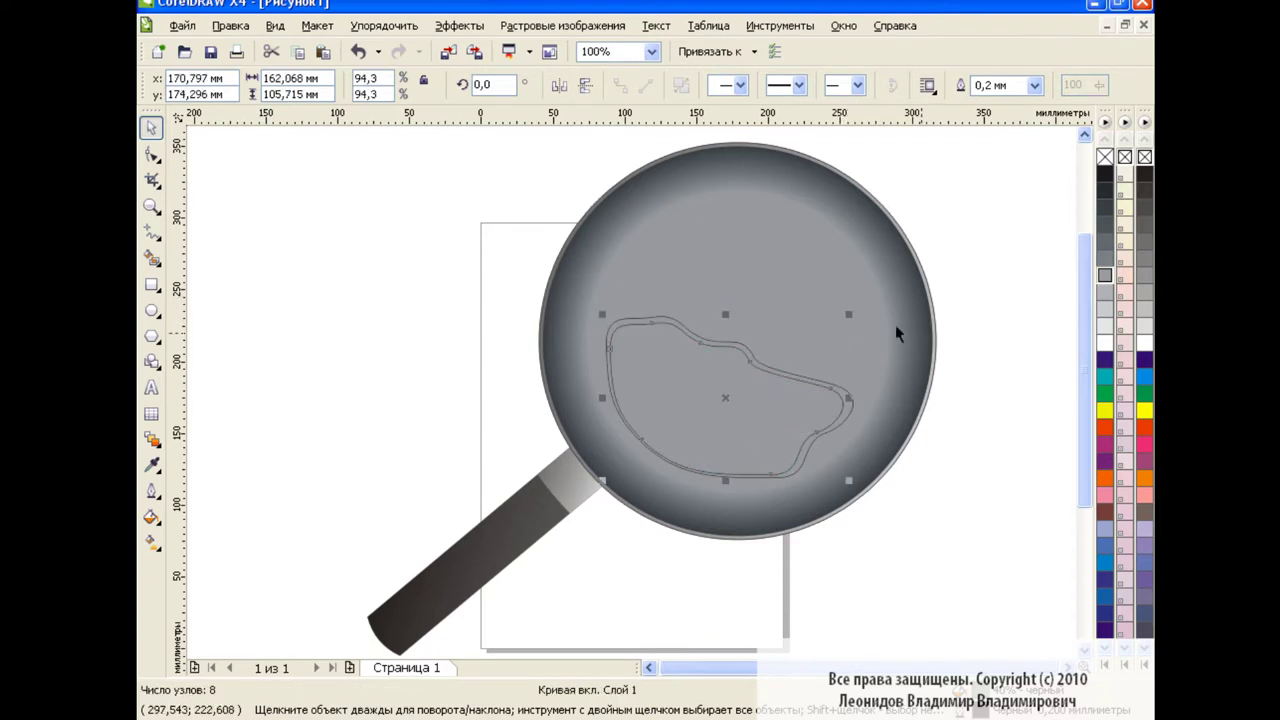
left_click(1106, 326)
left_click(994, 396)
Step: Blend the inner and outer egg-white shapes and remove the outline
left_click(151, 438)
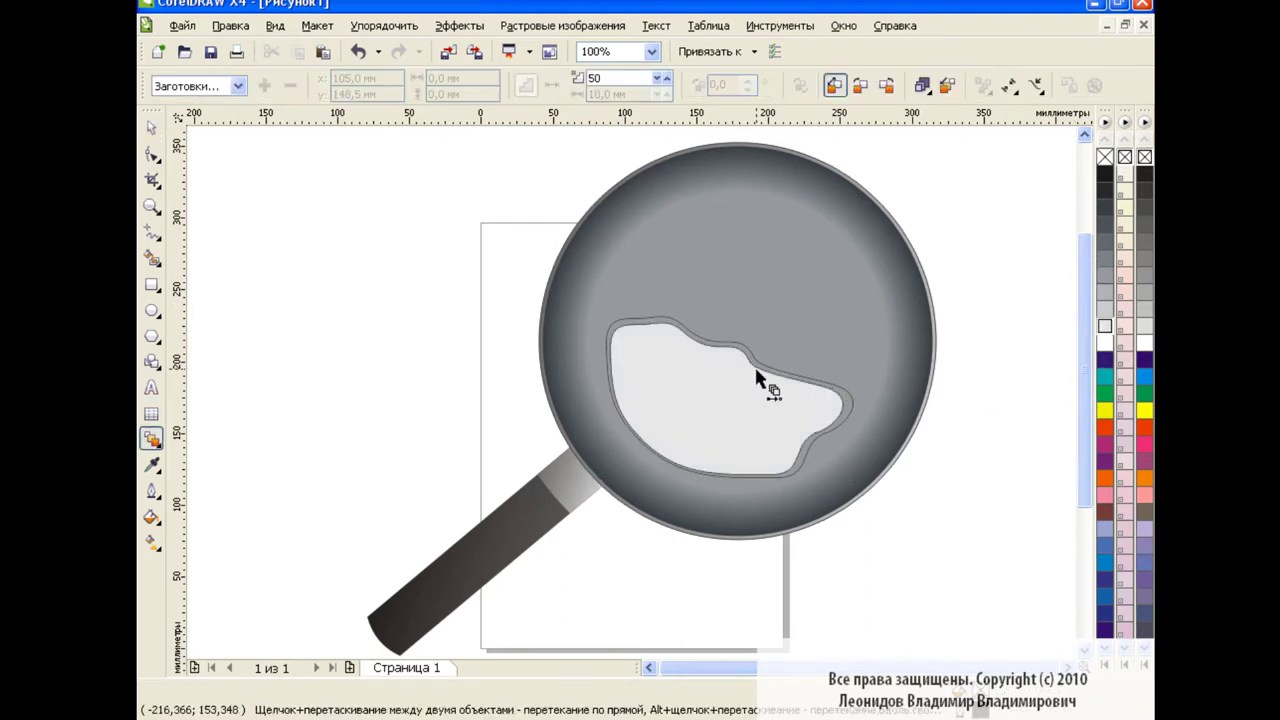
left_click_drag(756, 378, 730, 393)
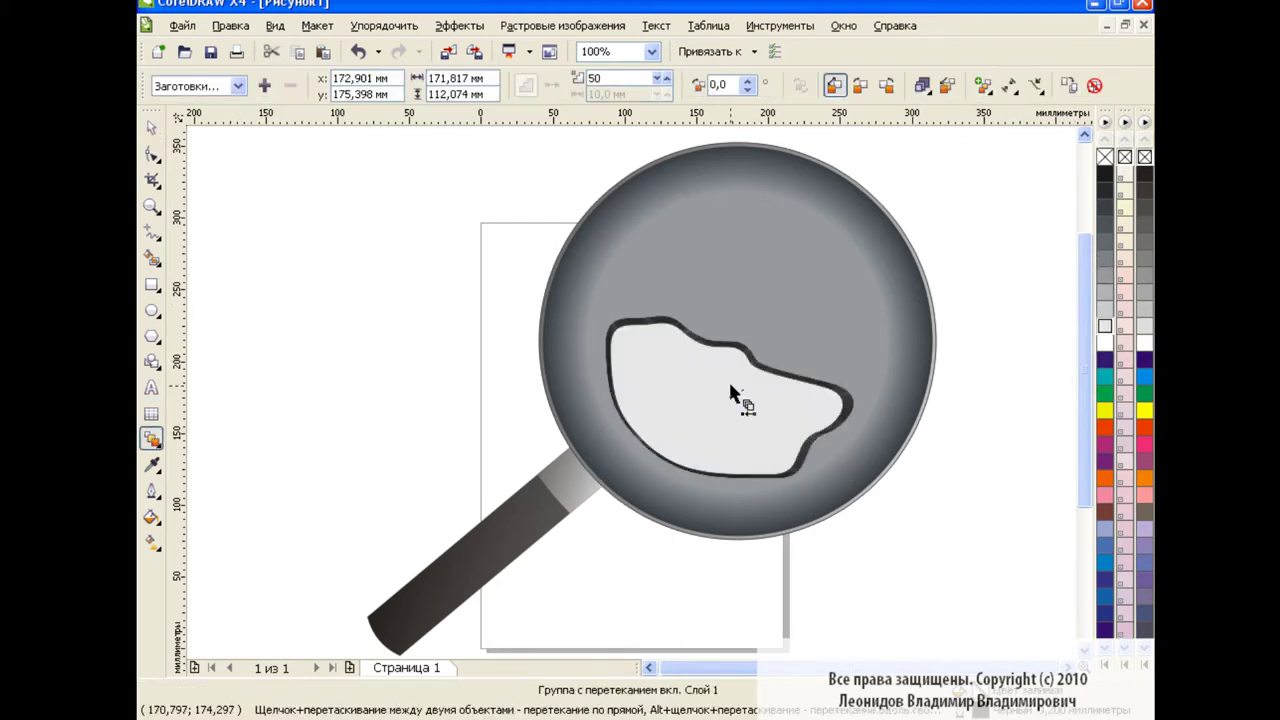
right_click(1104, 157)
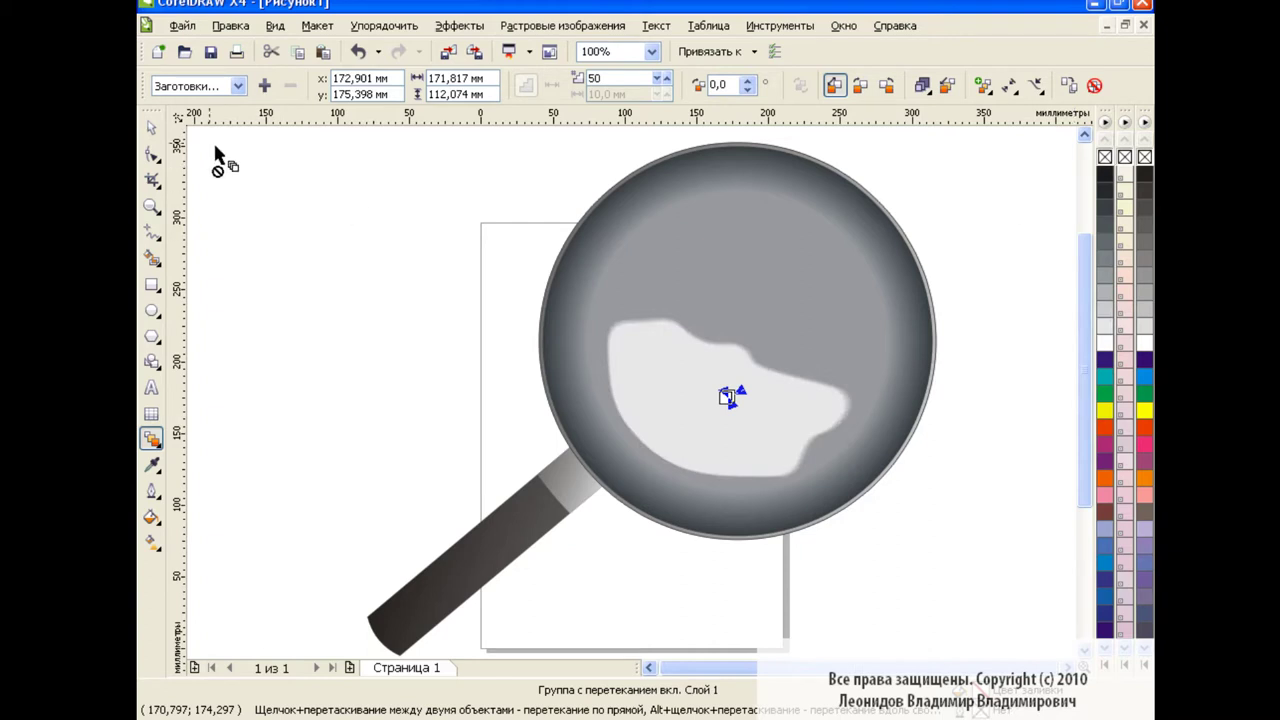
left_click(434, 366)
key("F7")
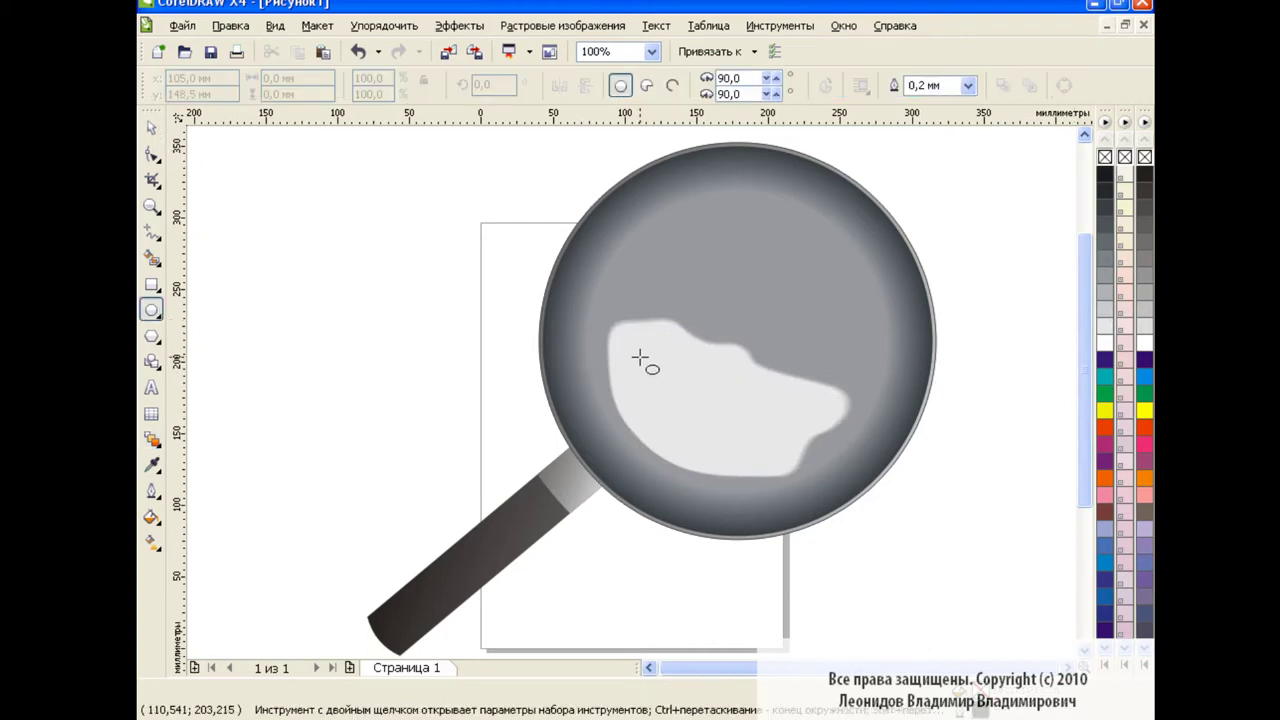
Step: Draw a yolk circle on the egg white and adjust its size
left_click_drag(640, 357, 716, 432)
left_click_drag(675, 378, 706, 402)
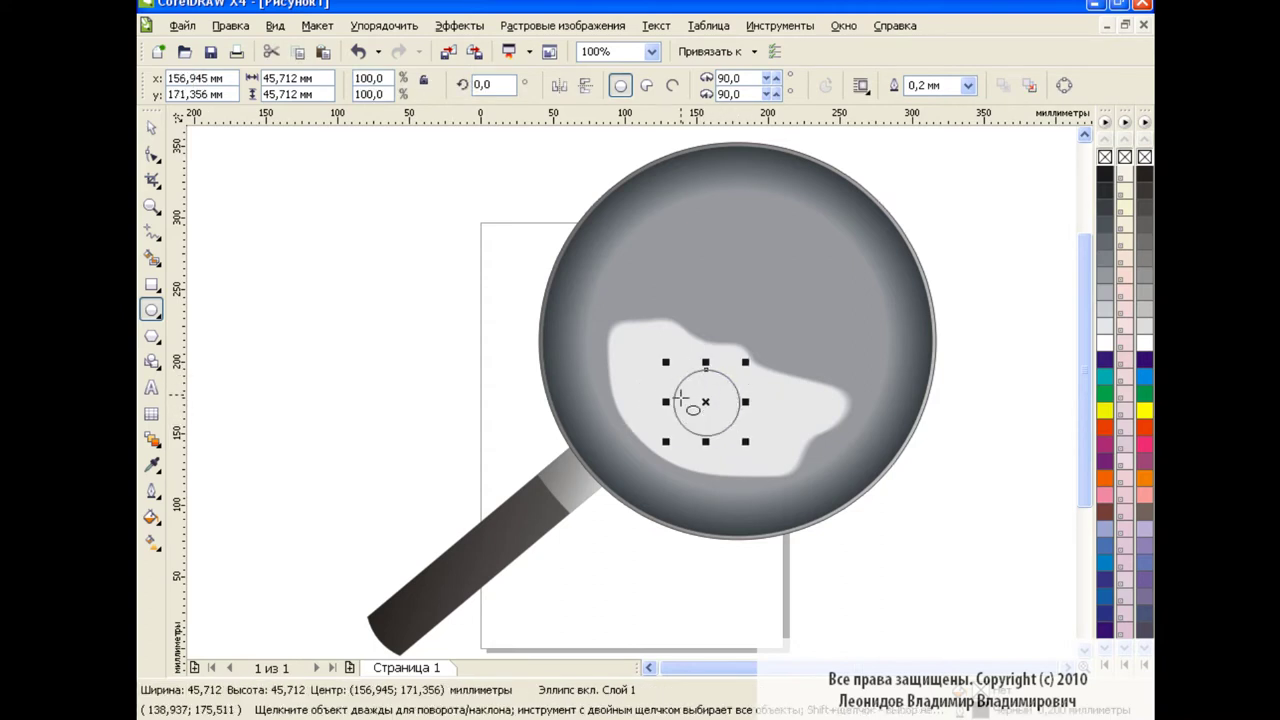
left_click(1103, 328)
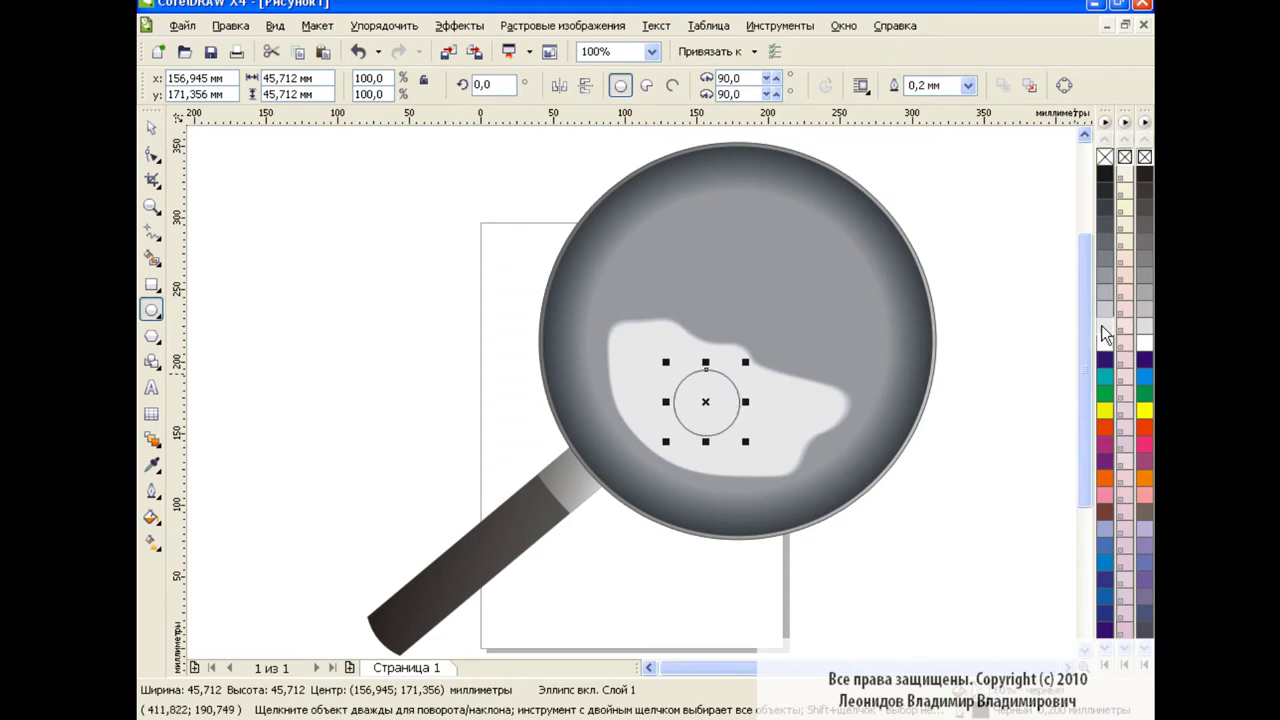
left_click_drag(745, 441, 741, 437)
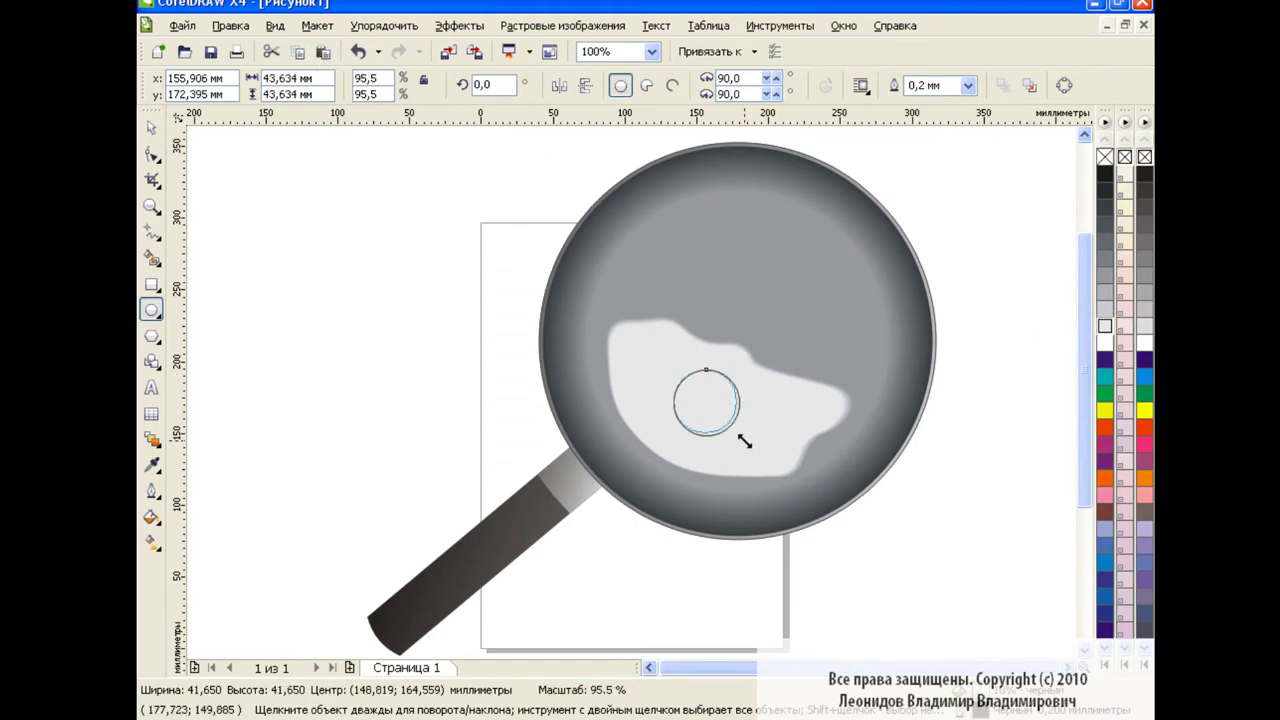
Step: Centre the yolk on the egg white and fill it yellow
left_click(150, 128)
left_click(737, 420, "shift")
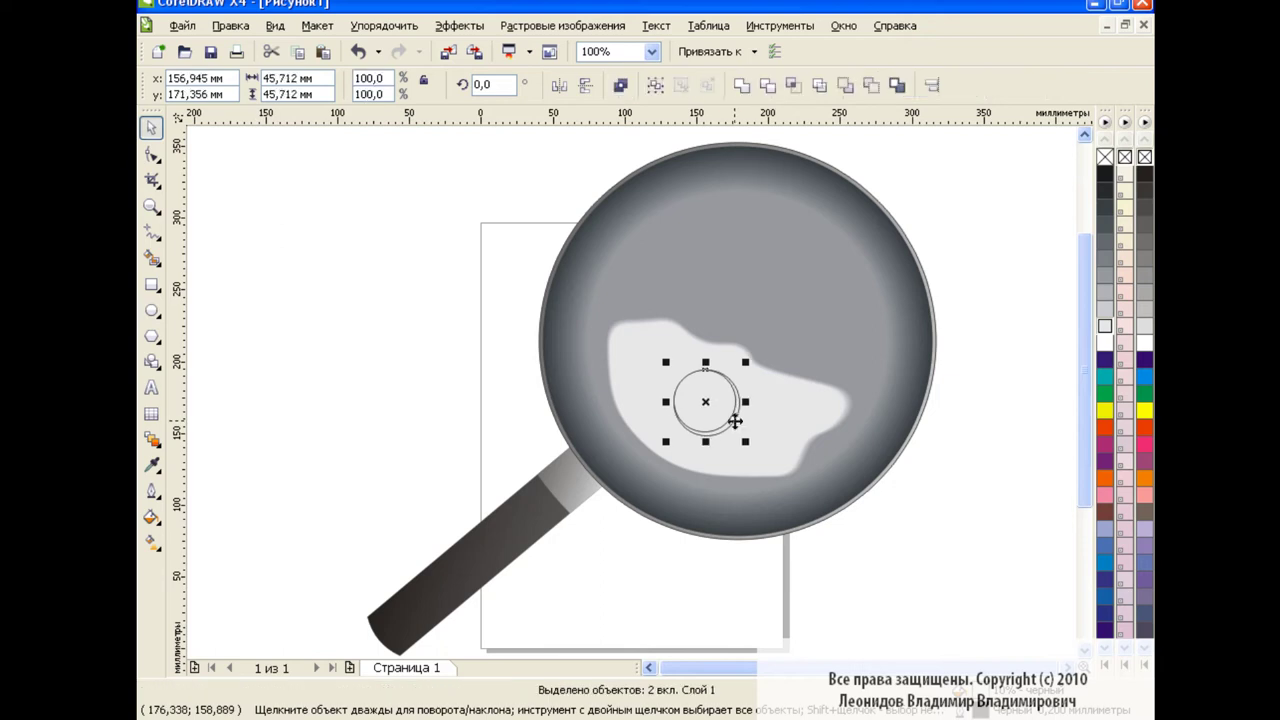
left_click(932, 85)
left_click(660, 335)
left_click(708, 471)
left_click(789, 471)
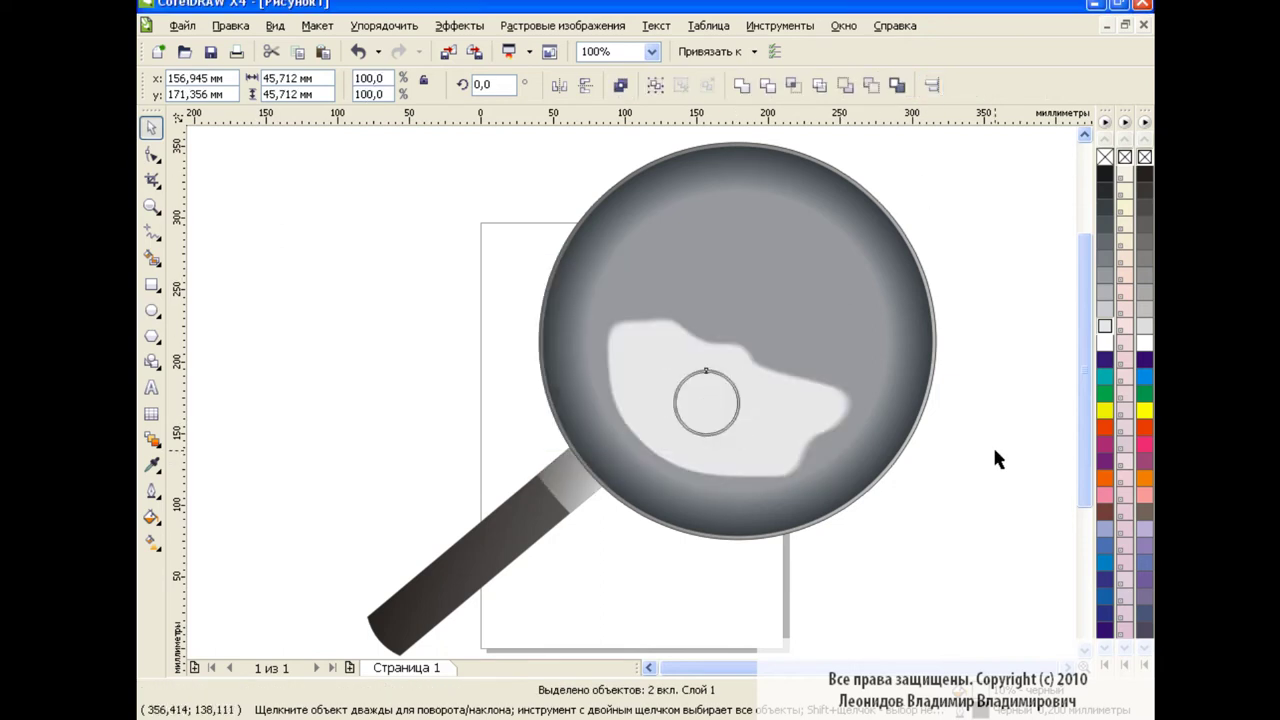
left_click(702, 421)
left_click(1104, 408)
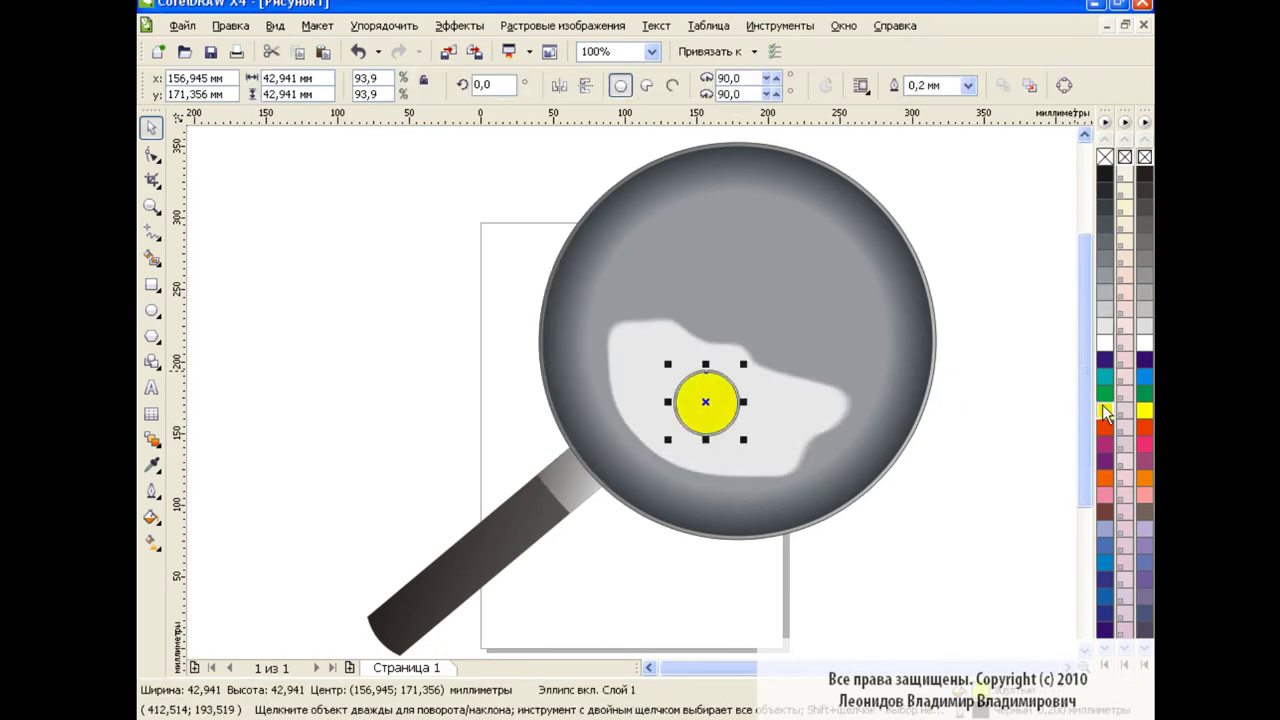
Step: At 200% zoom, blend the yolk's edge and remove its outline, then return to 100%
left_click(651, 52)
left_click(600, 203)
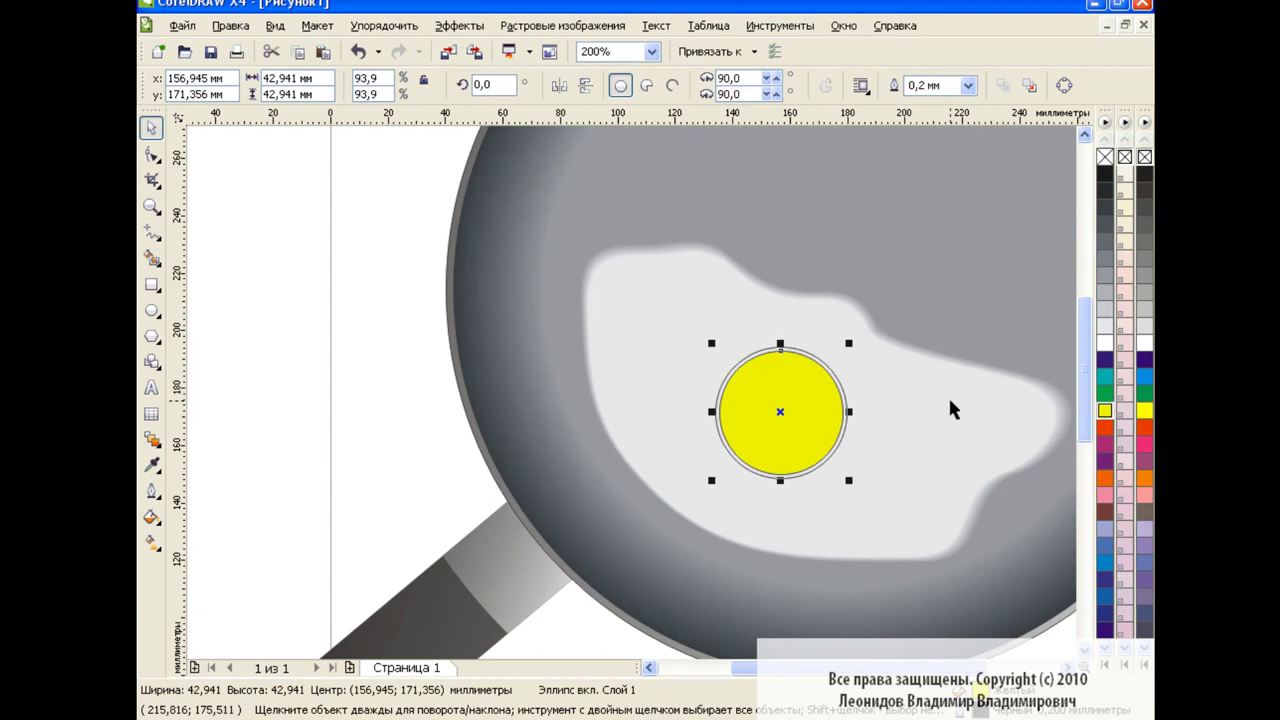
left_click(151, 439)
left_click_drag(744, 359, 822, 420)
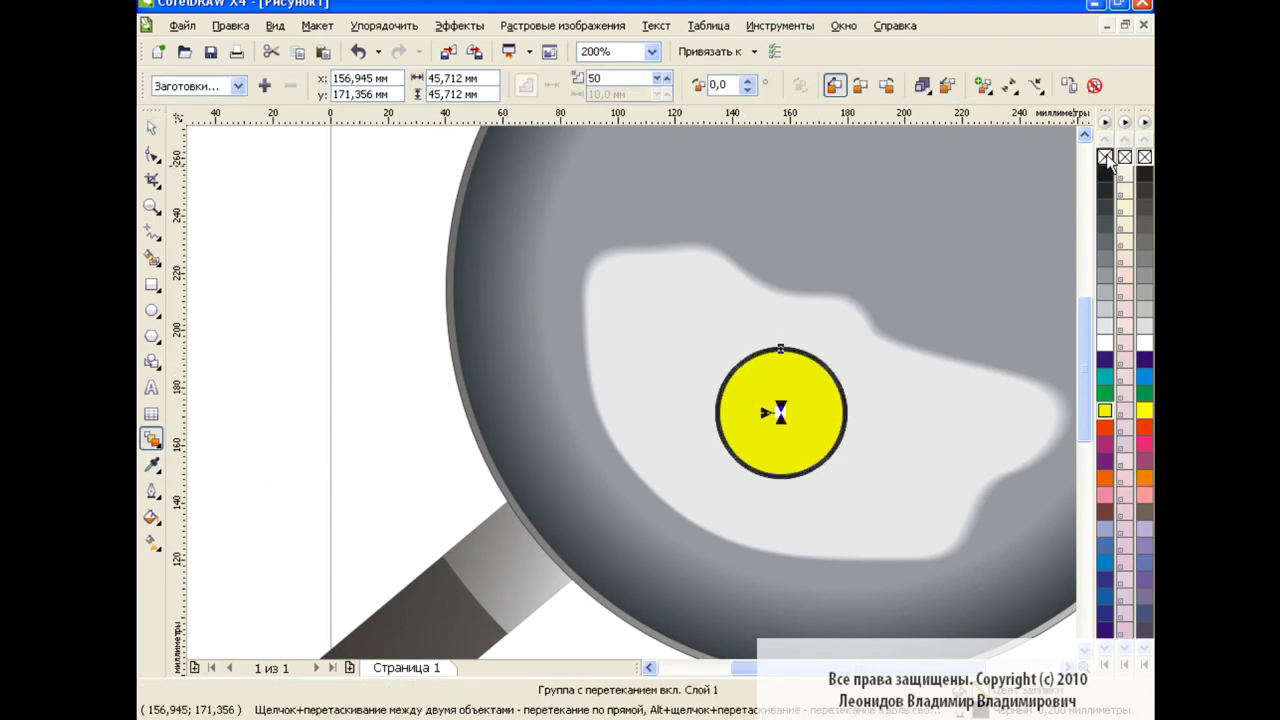
right_click(1106, 154)
left_click(151, 127)
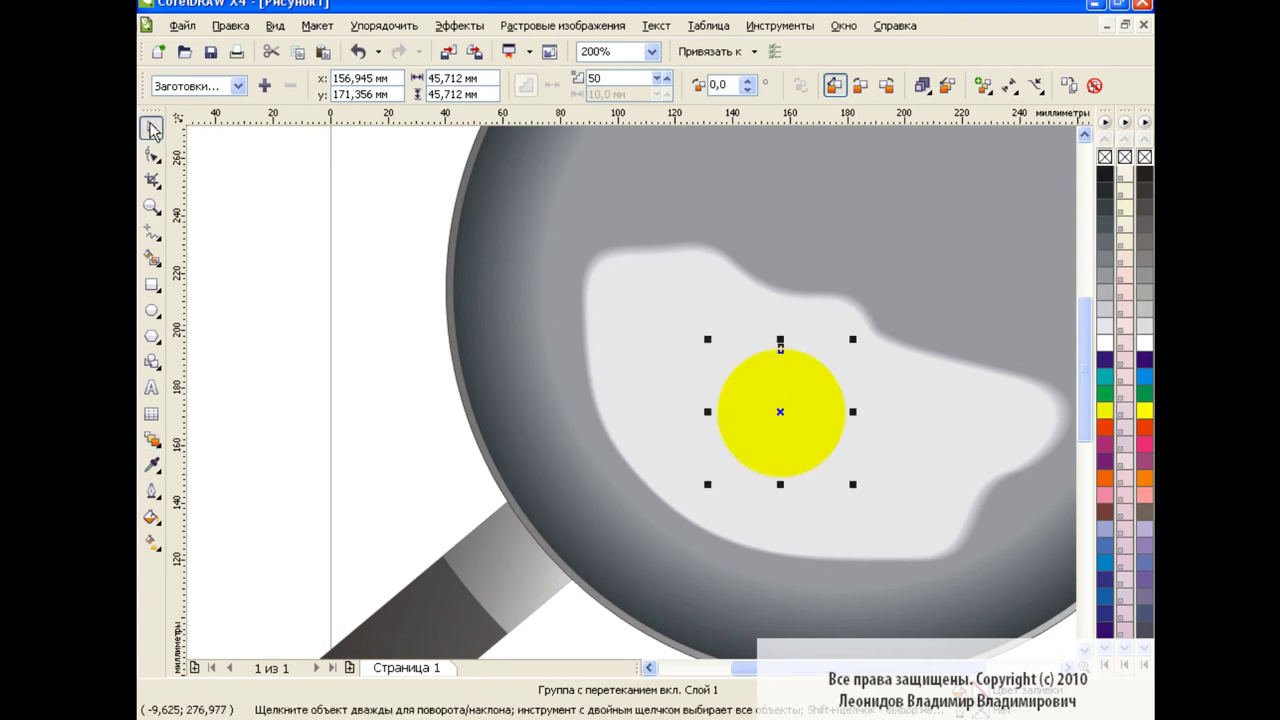
left_click(651, 52)
left_click(610, 190)
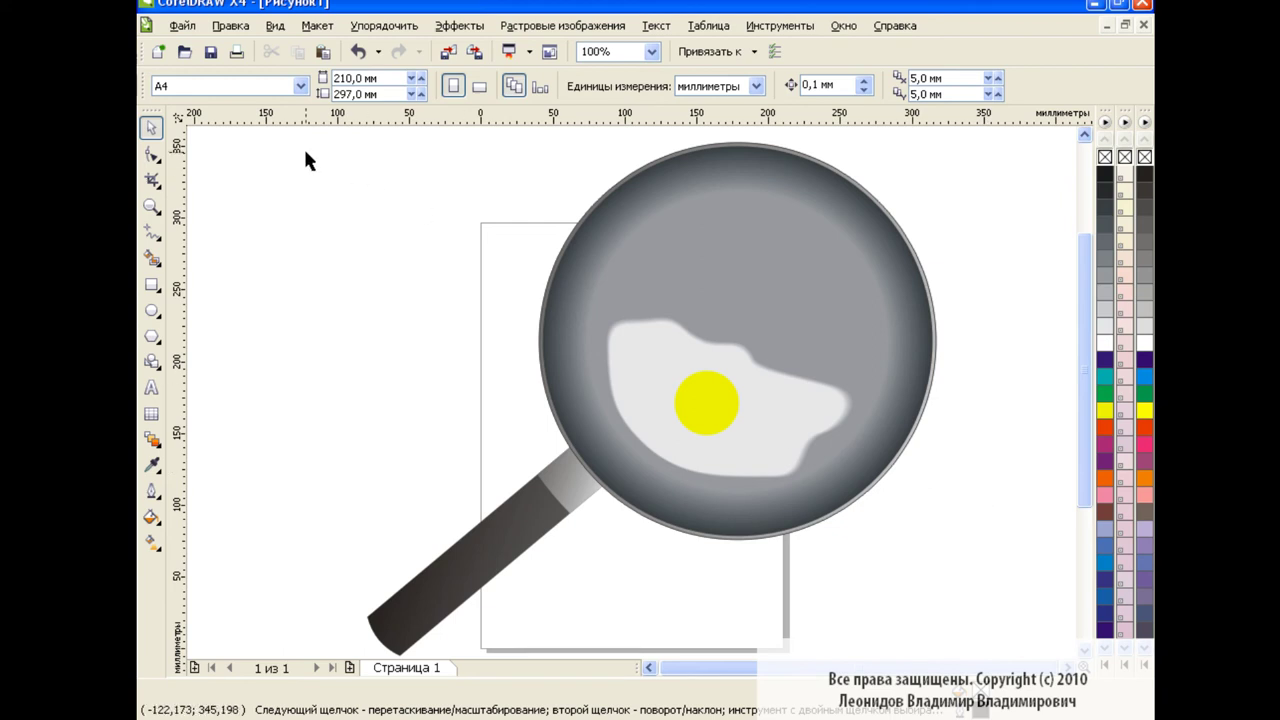
left_click_drag(261, 134, 972, 630)
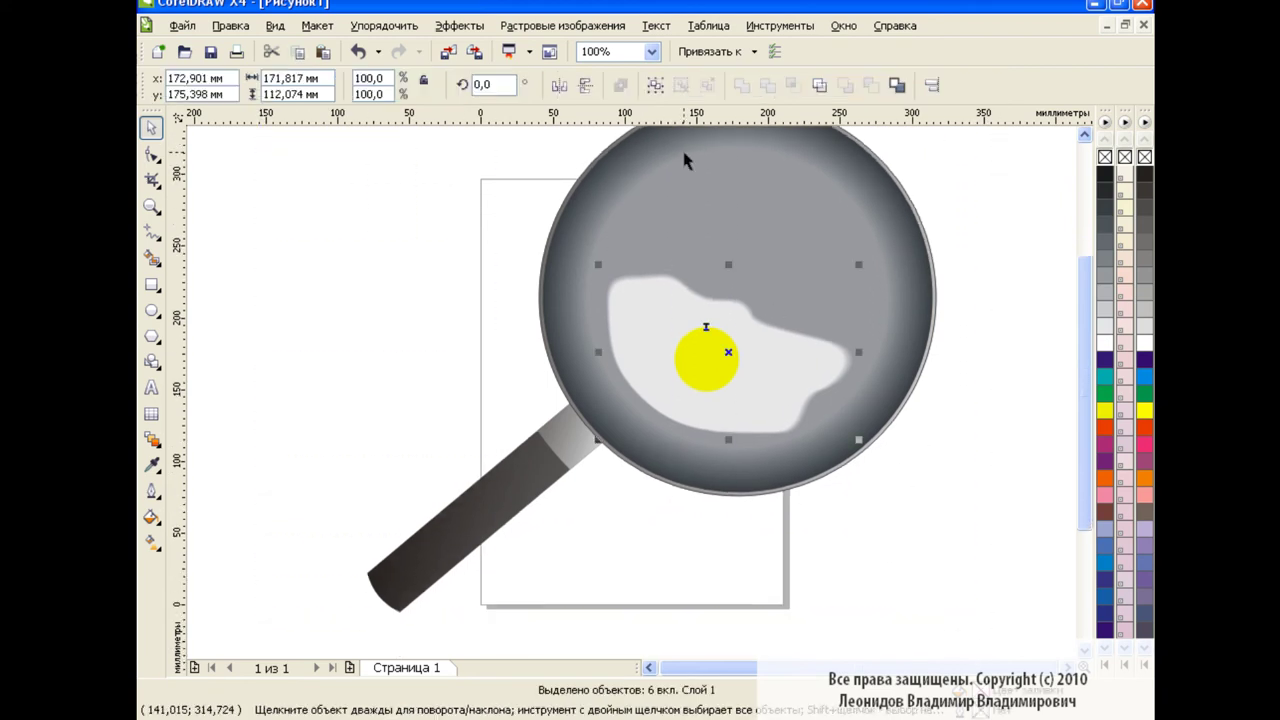
left_click_drag(1084, 430, 1084, 360)
left_click(1035, 353)
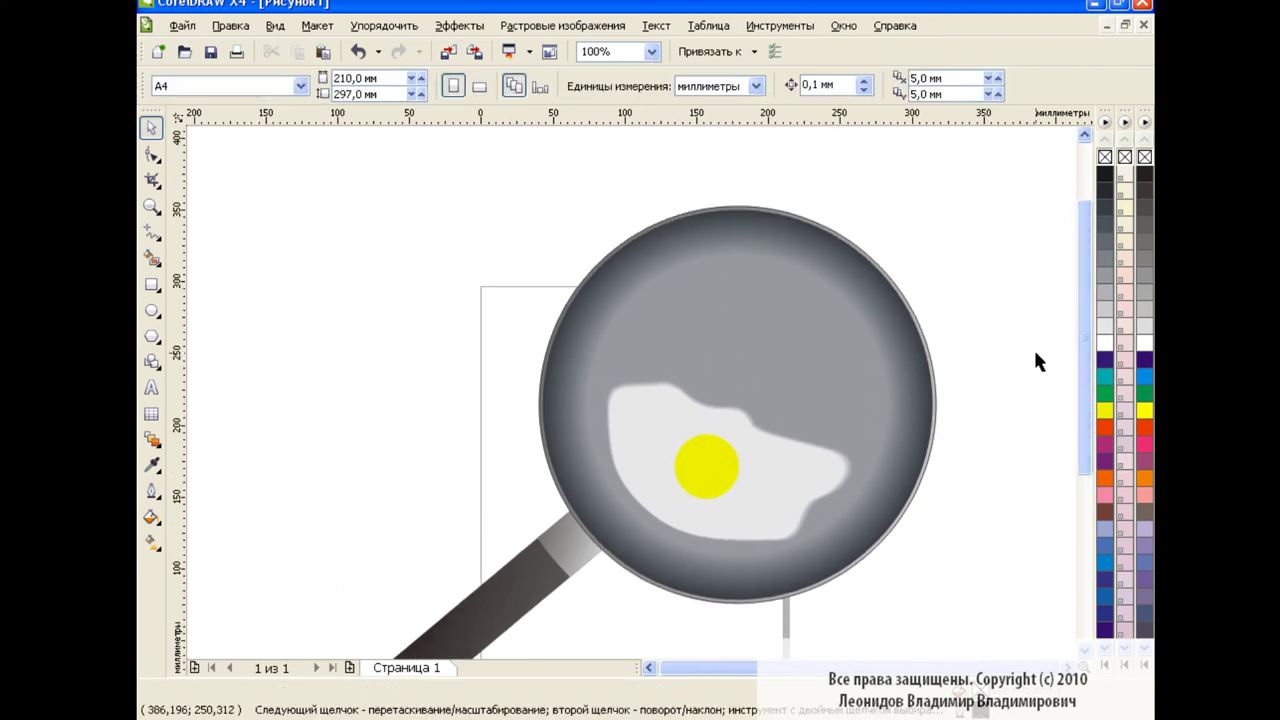